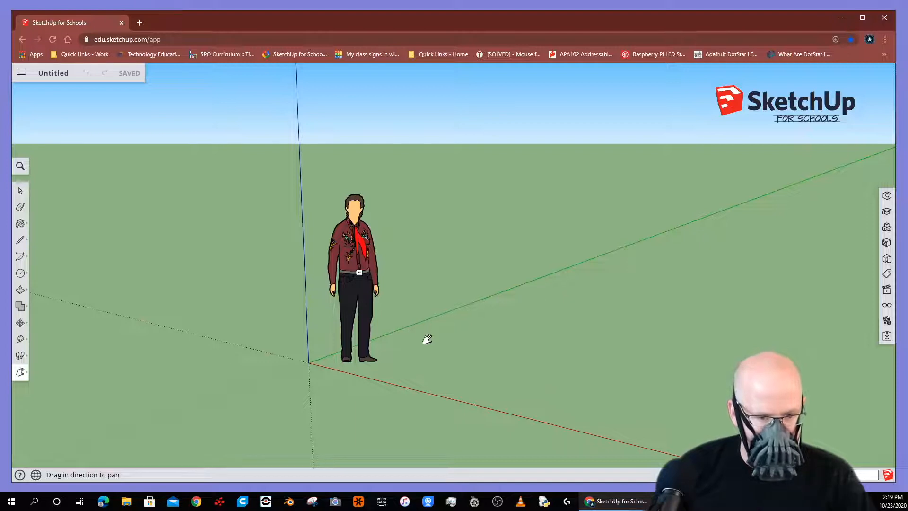
Step: Delete the default human figure standing near the origin
left_click_drag(426, 341, 267, 318)
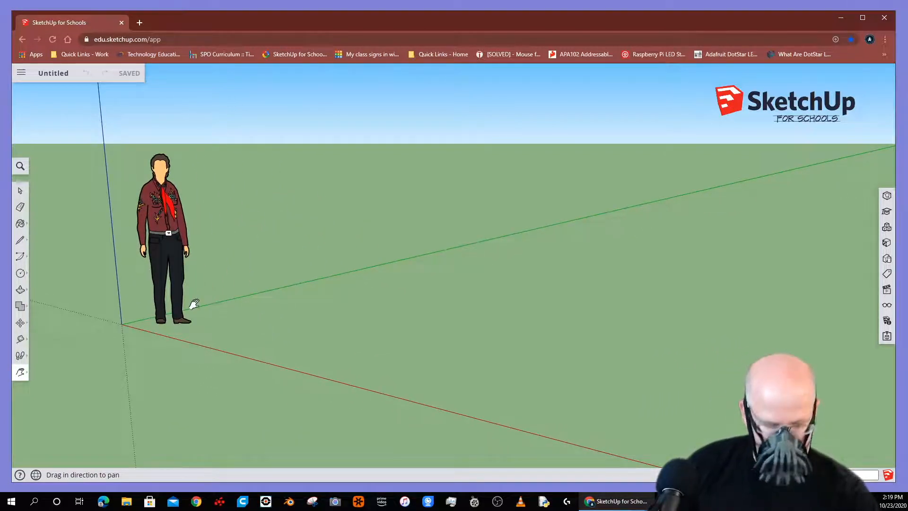
key("space")
left_click_drag(122, 138, 217, 360)
key("Delete")
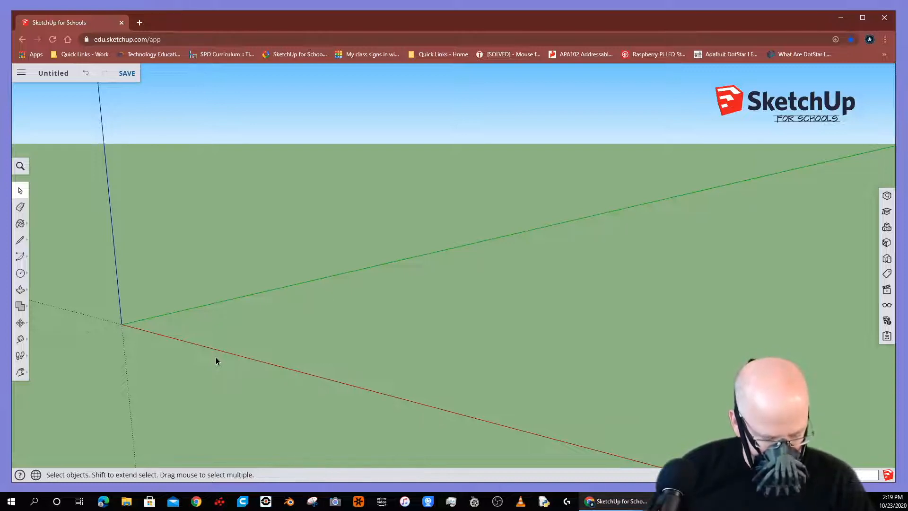
Step: Draw a 12-segment circle flat on the ground plane, behind the origin beside the green axis
key("c")
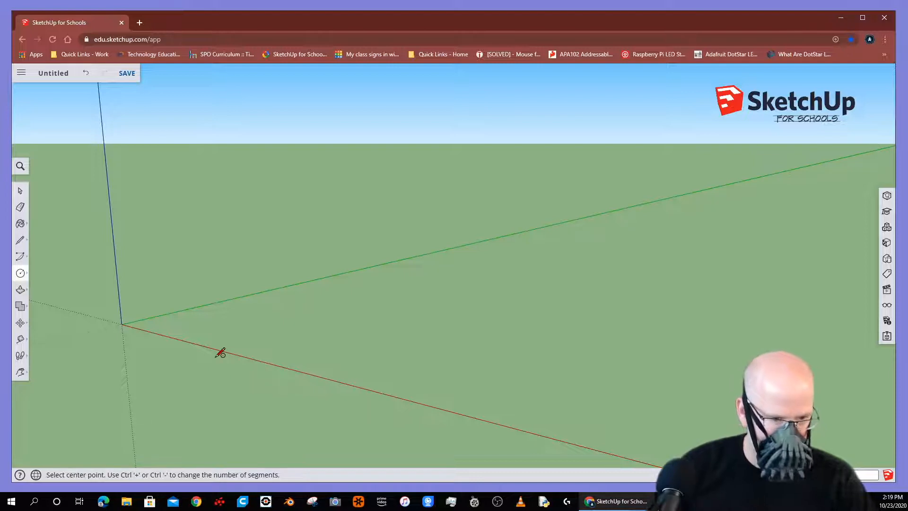
left_click(241, 257)
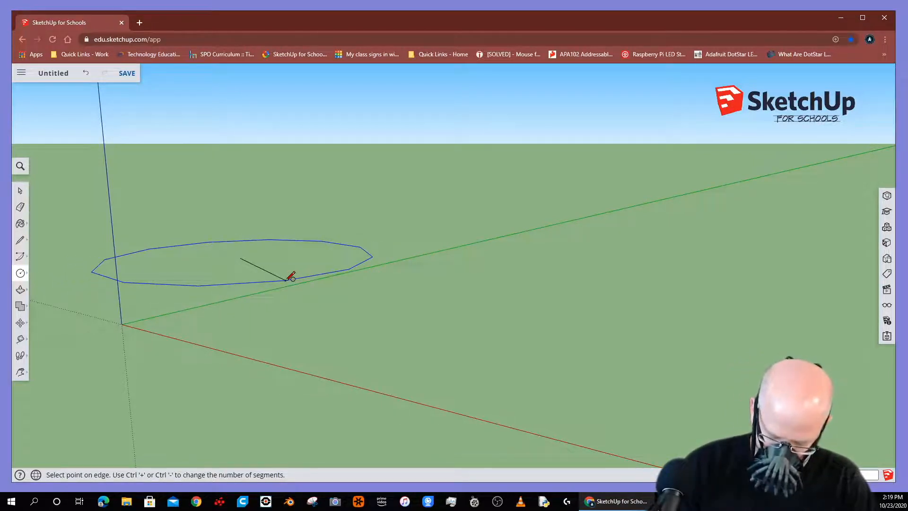
key("Return")
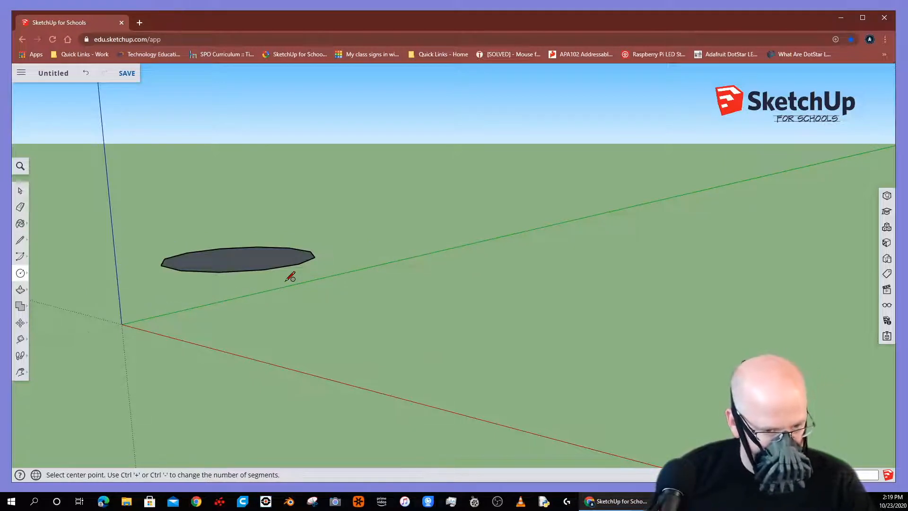
Step: Draw two lines joining the circle's center to two adjacent vertices, outlining one triangular wedge
key("h")
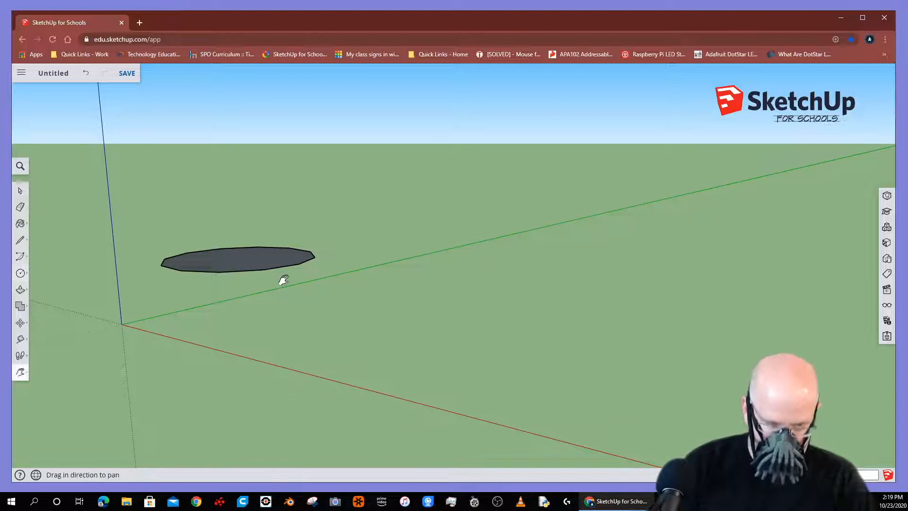
left_click_drag(327, 328, 392, 395)
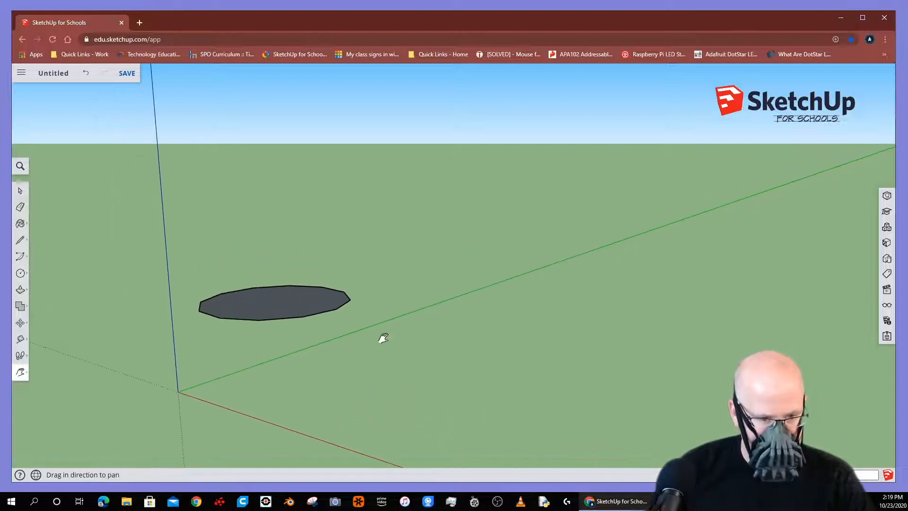
key("o")
left_click_drag(396, 317, 373, 367)
key("h")
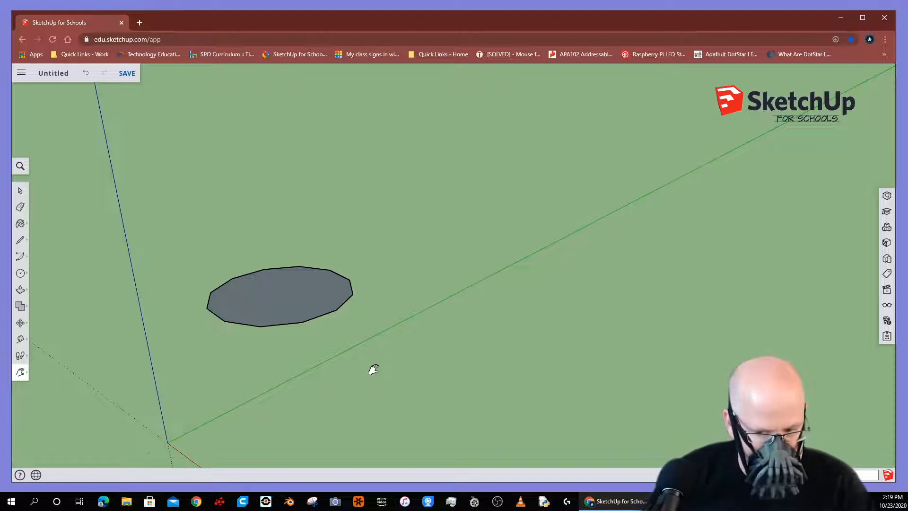
scroll(373, 368, "up", 3)
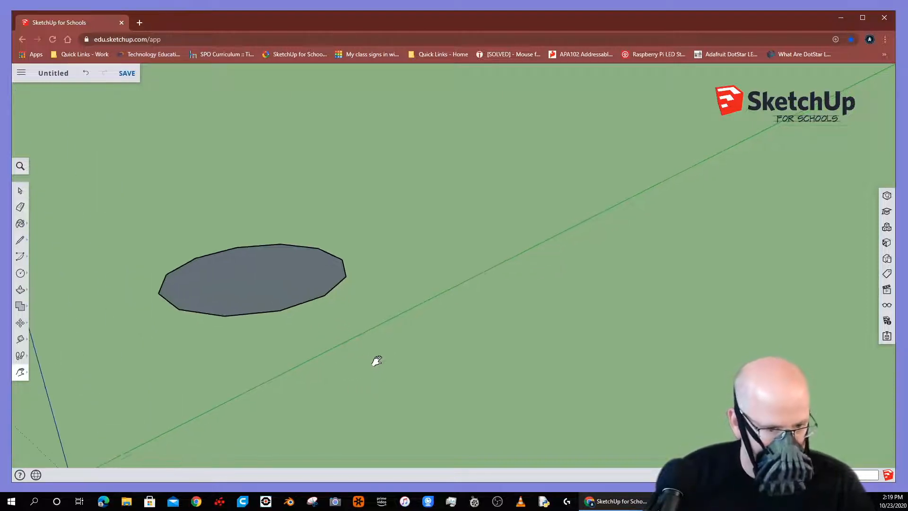
left_click_drag(259, 317, 361, 340)
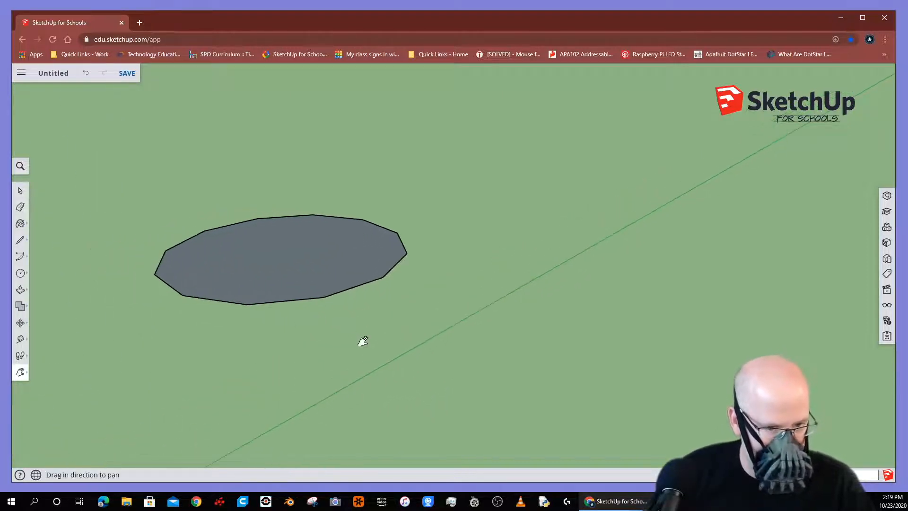
scroll(363, 341, "up", 1)
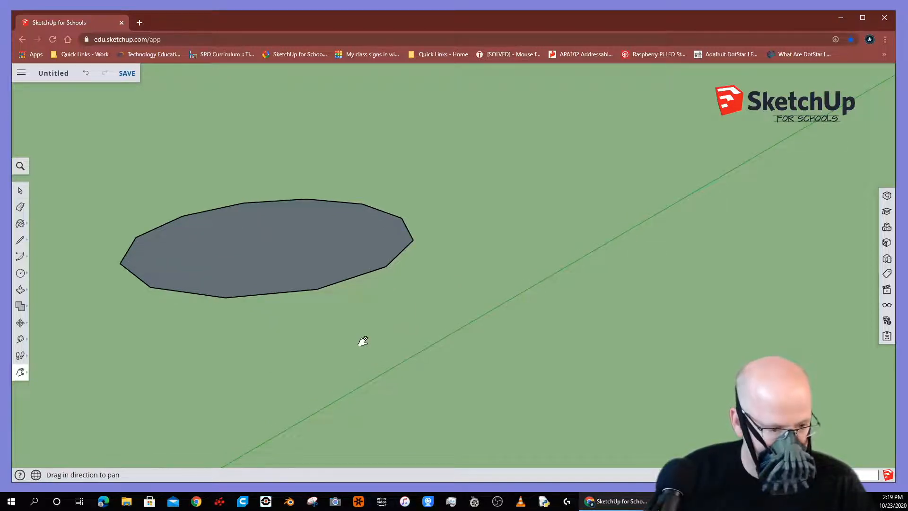
key("l")
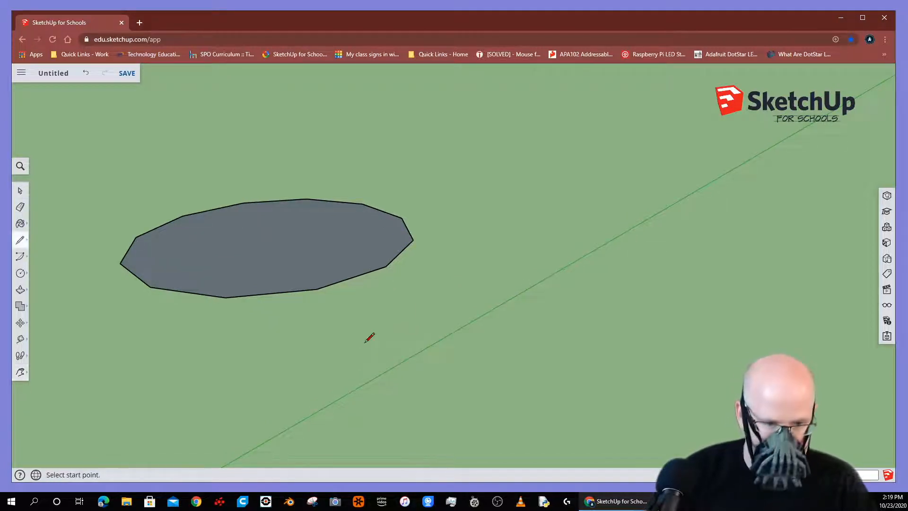
left_click(413, 239)
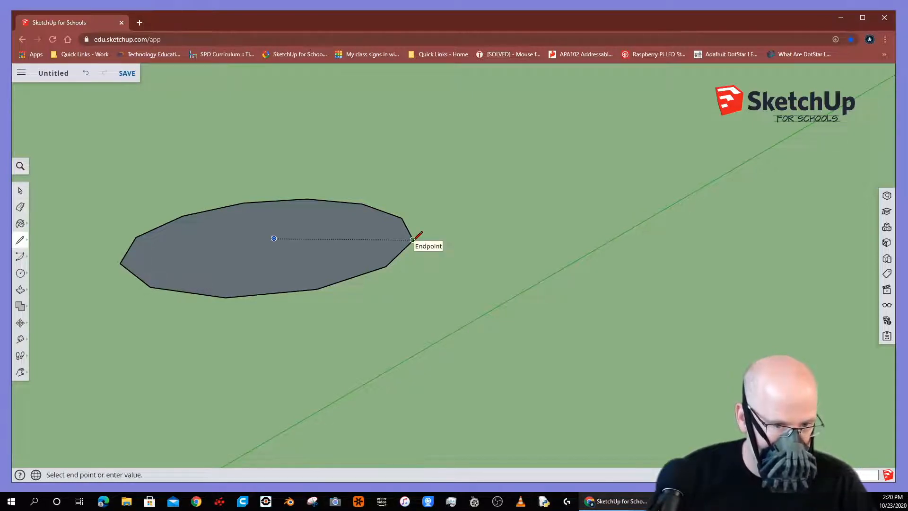
left_click(274, 238)
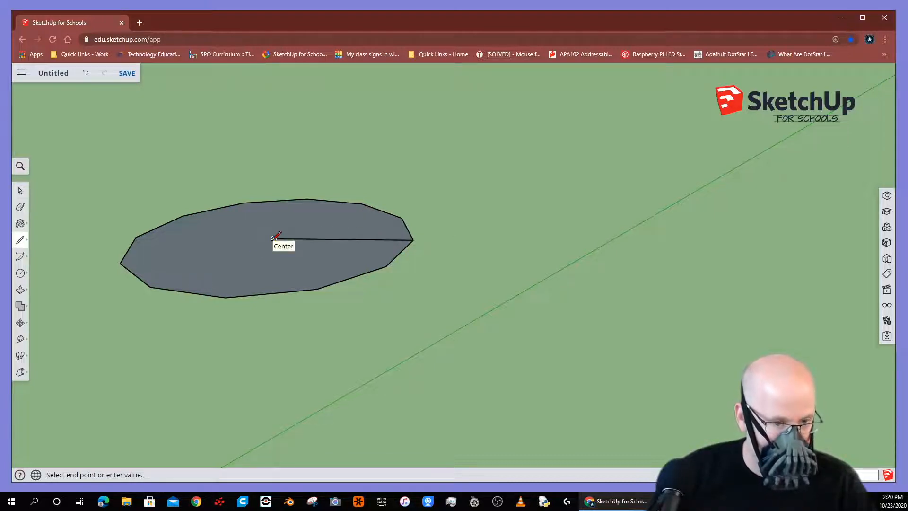
left_click(386, 266)
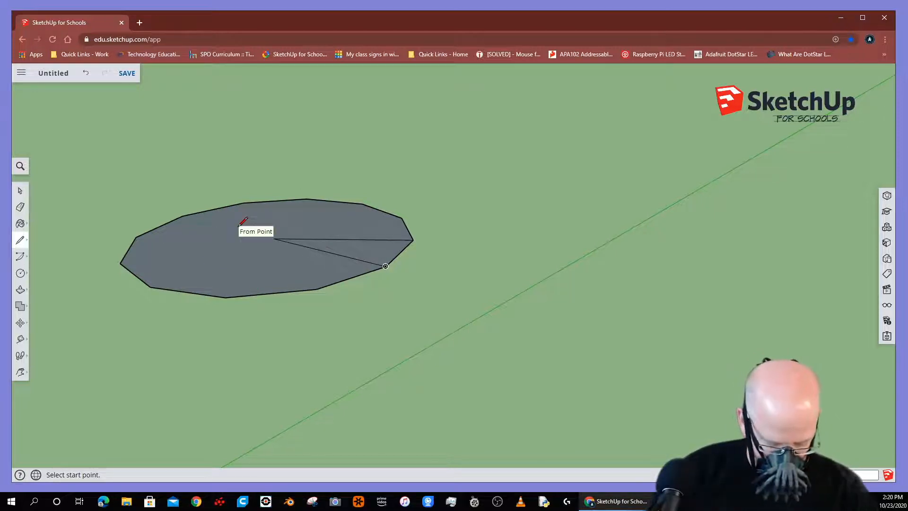
Step: Erase the rest of the circle's outline, keeping the triangular wedge, and pull the wedge up into a thin slab
key("e")
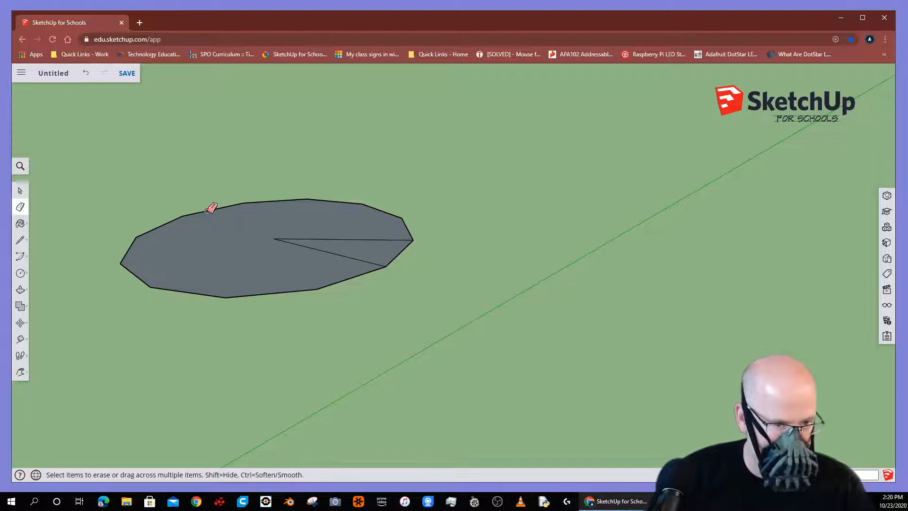
left_click(211, 209)
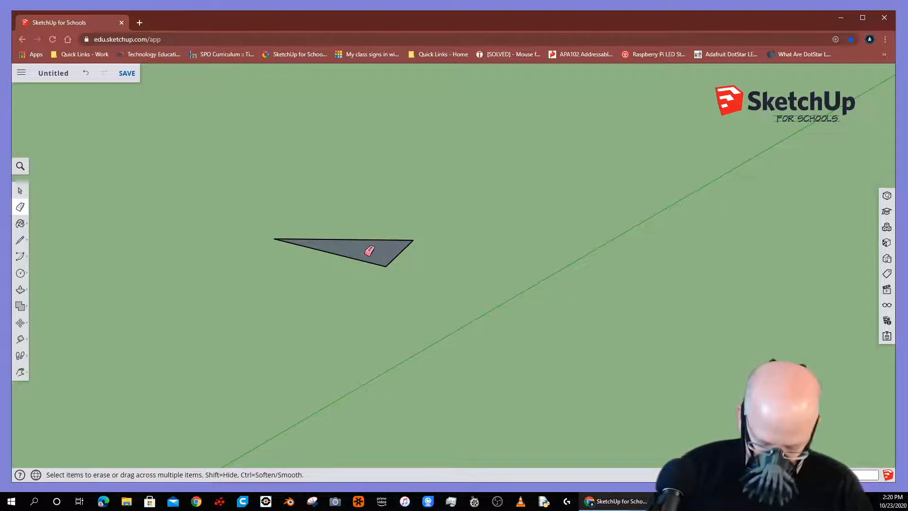
key("p")
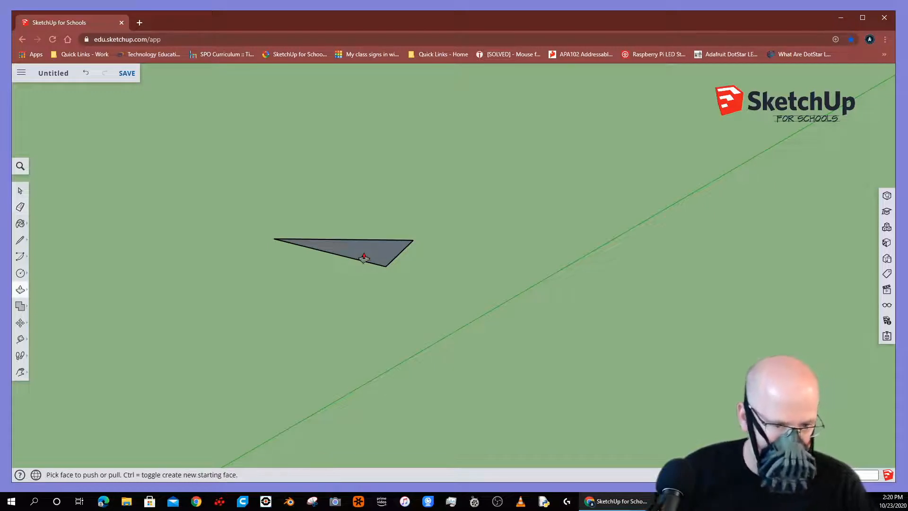
left_click(364, 251)
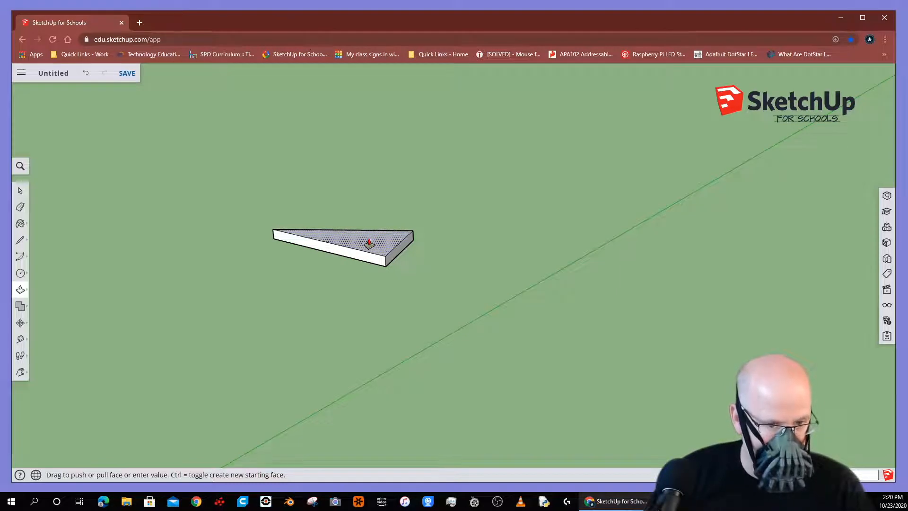
left_click(369, 244)
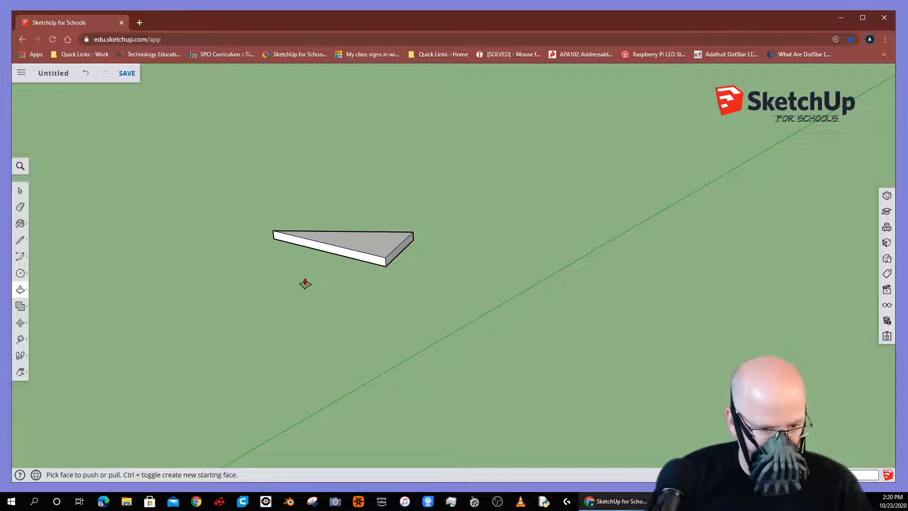
Step: Make the whole wedge slab a component, keeping the default definition name and alignment settings
key("space")
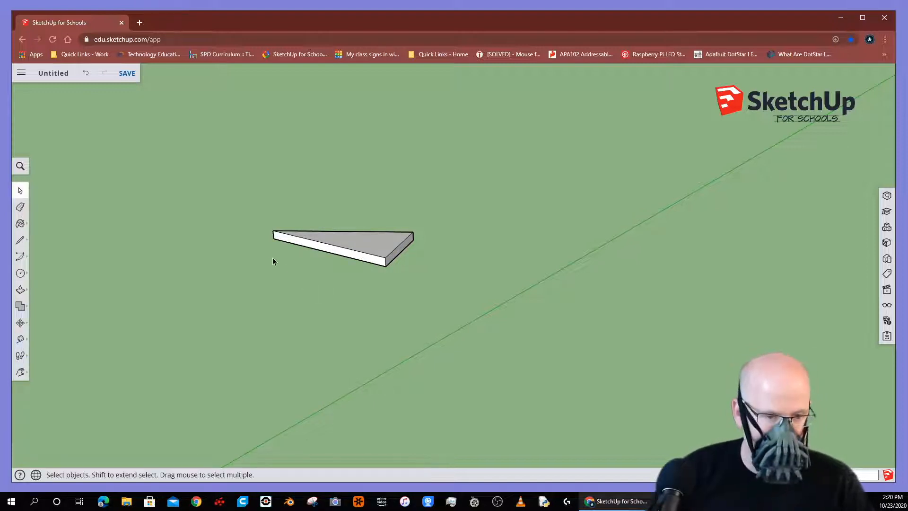
left_click_drag(224, 206, 453, 300)
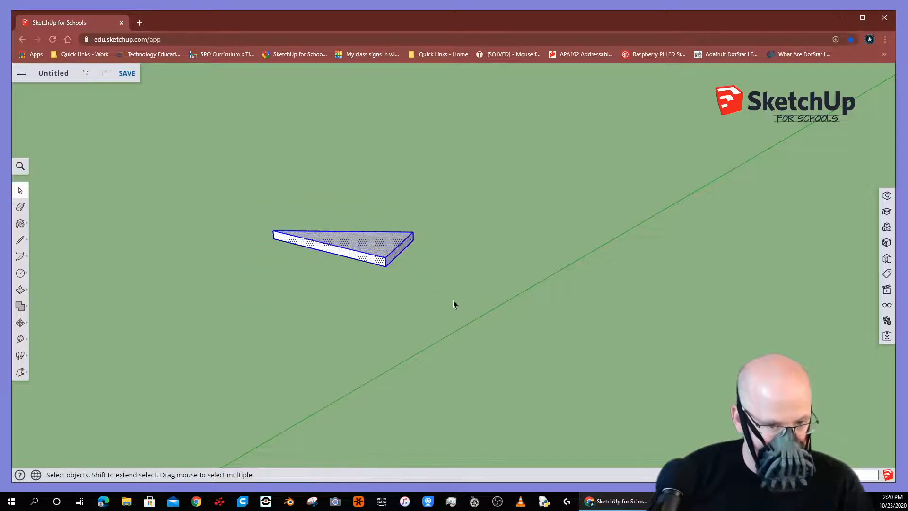
right_click(341, 244)
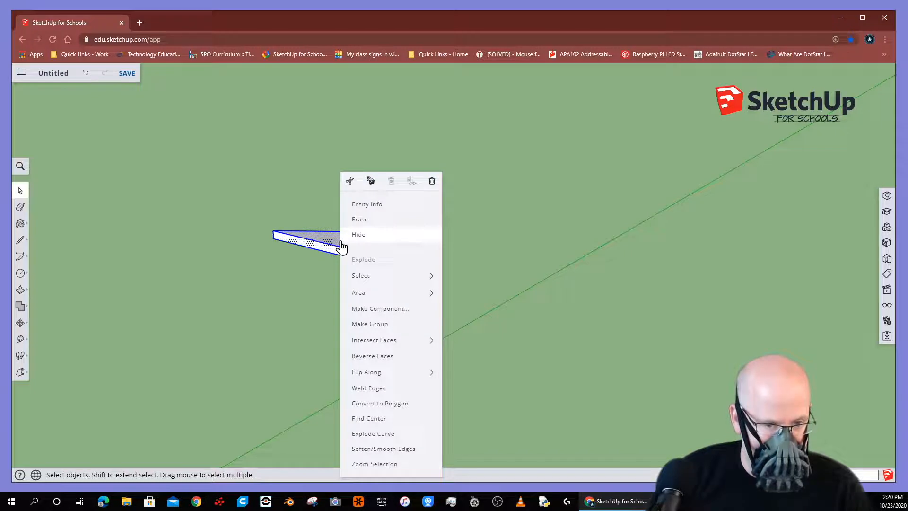
left_click(357, 310)
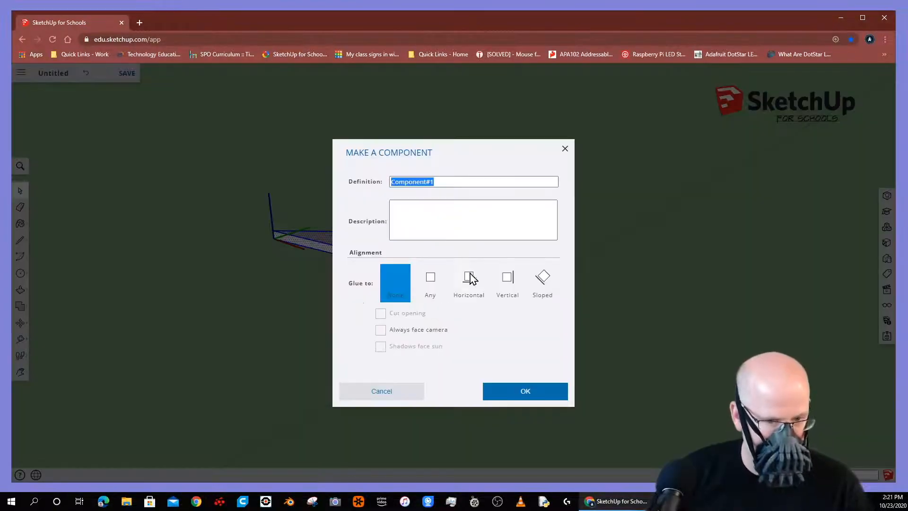
left_click(492, 391)
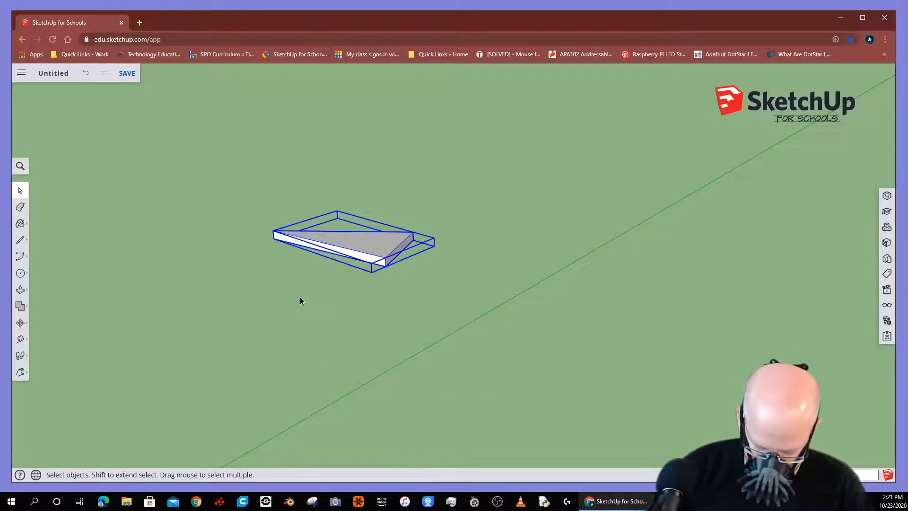
Step: Rotate-copy the wedge component about its pointed tip onto its adjacent edge and repeat the copy around to form a full 12-wedge disc
key("h")
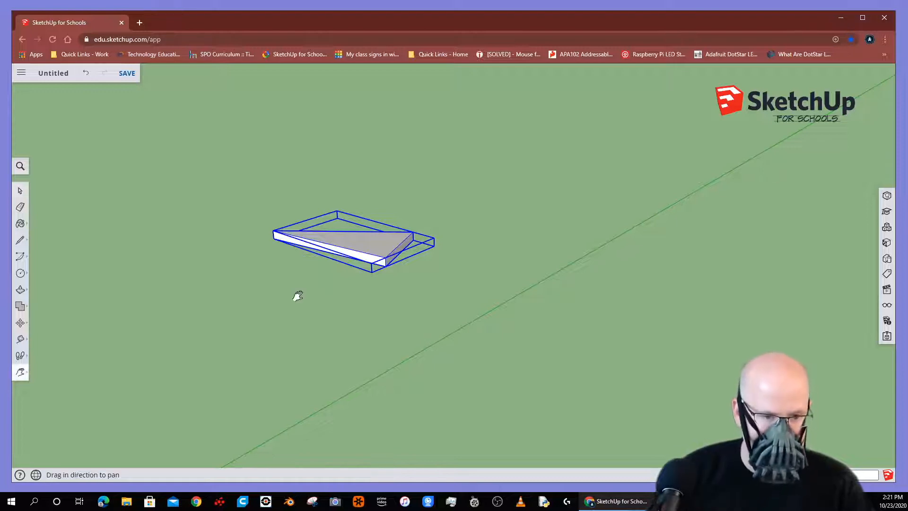
left_click_drag(334, 302, 237, 302)
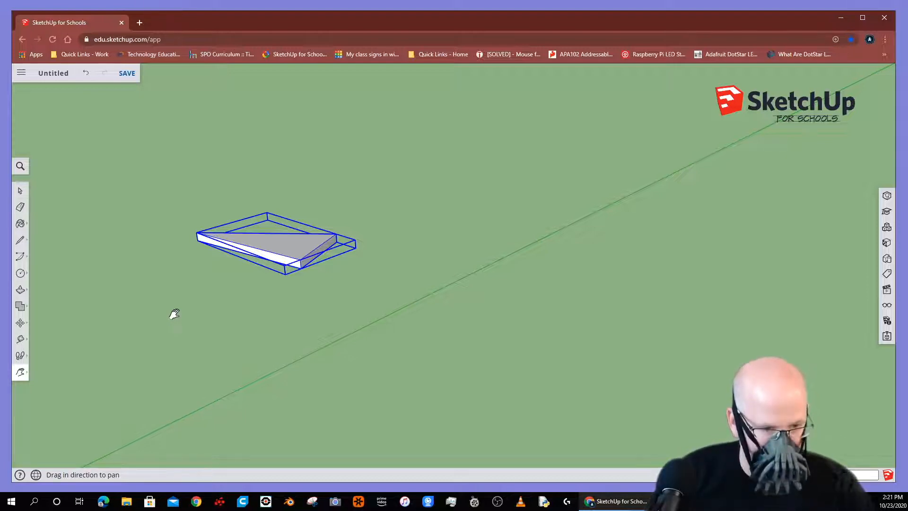
key("o")
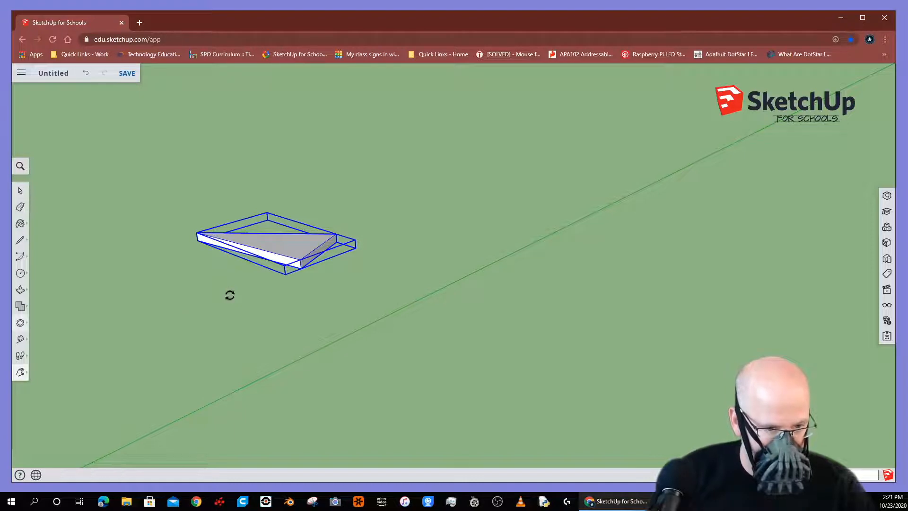
key("q")
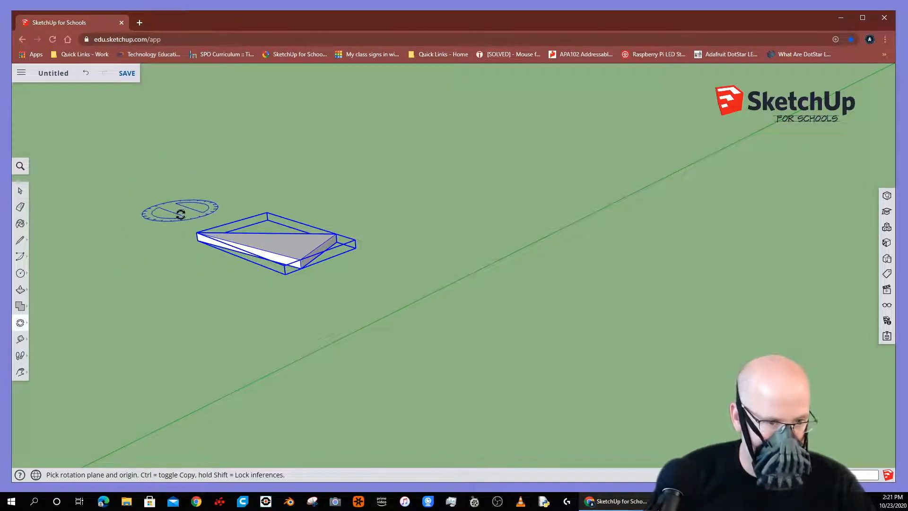
left_click(197, 232)
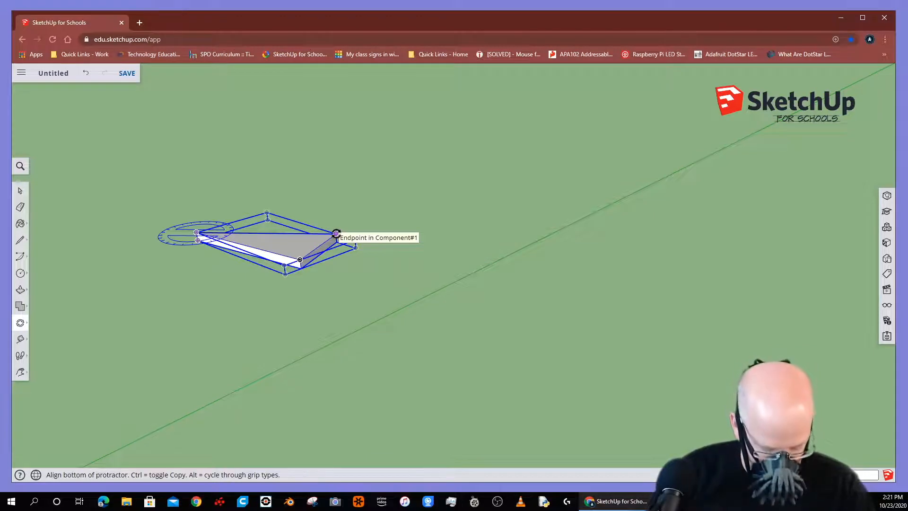
left_click(336, 234)
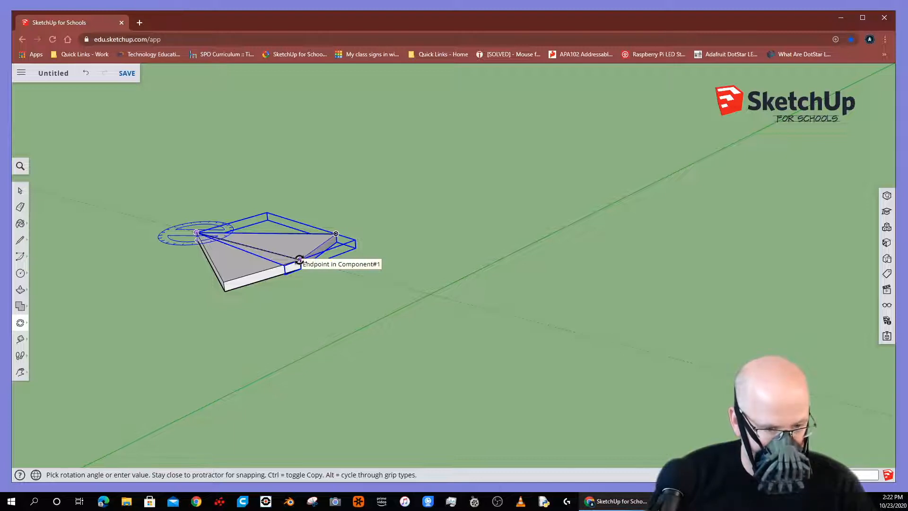
left_click(299, 259)
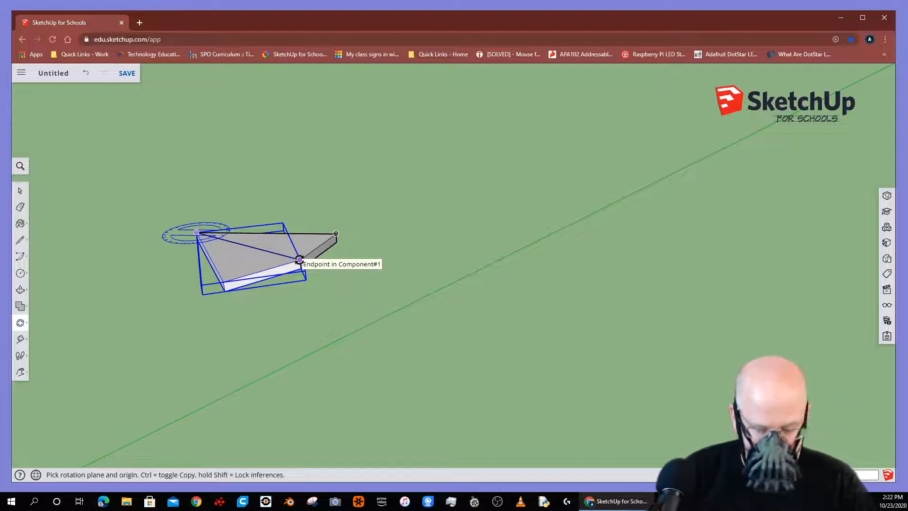
key("Return")
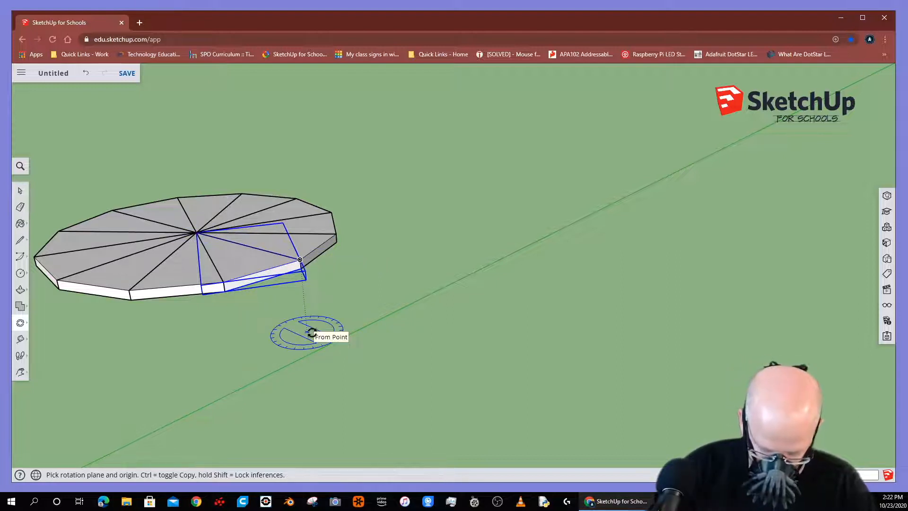
Step: Copy the whole 12-wedge disc straight up along the blue axis and repeat the copy into an evenly spaced stack of twelve discs
key("space")
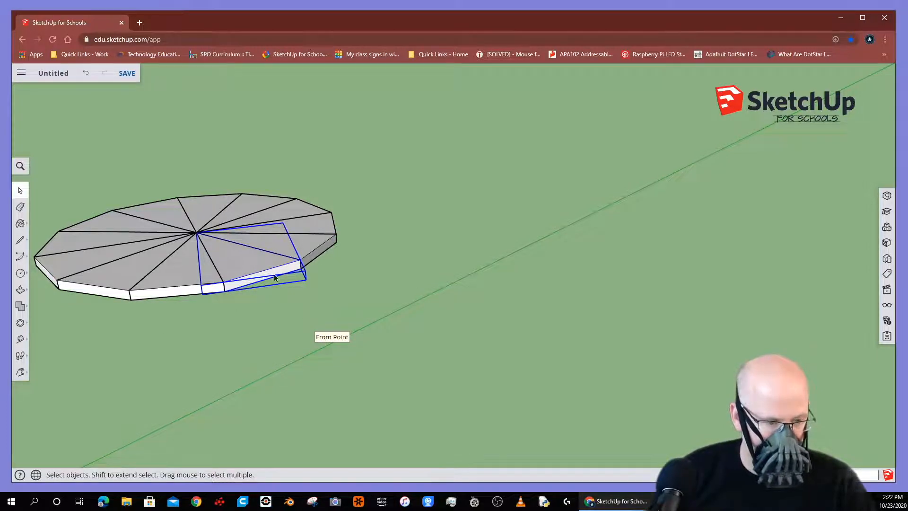
left_click_drag(387, 323, 61, 180)
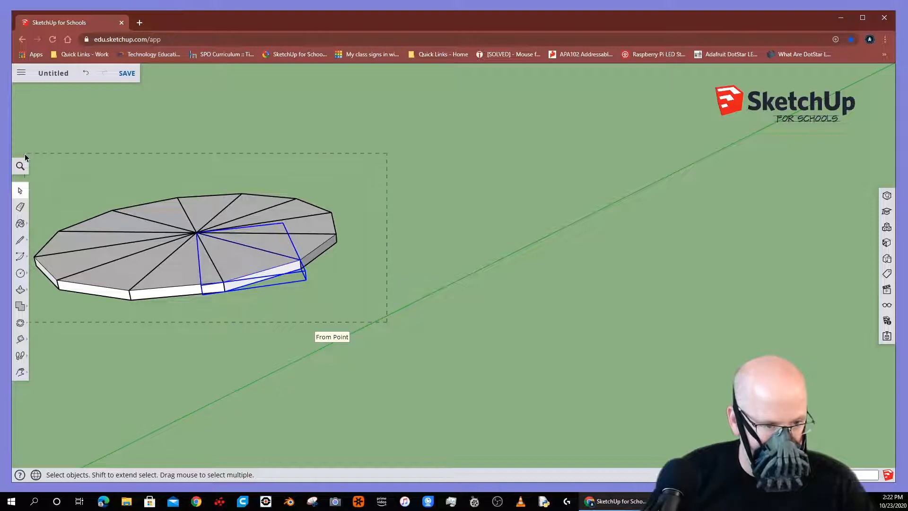
left_click_drag(25, 154, 25, 155)
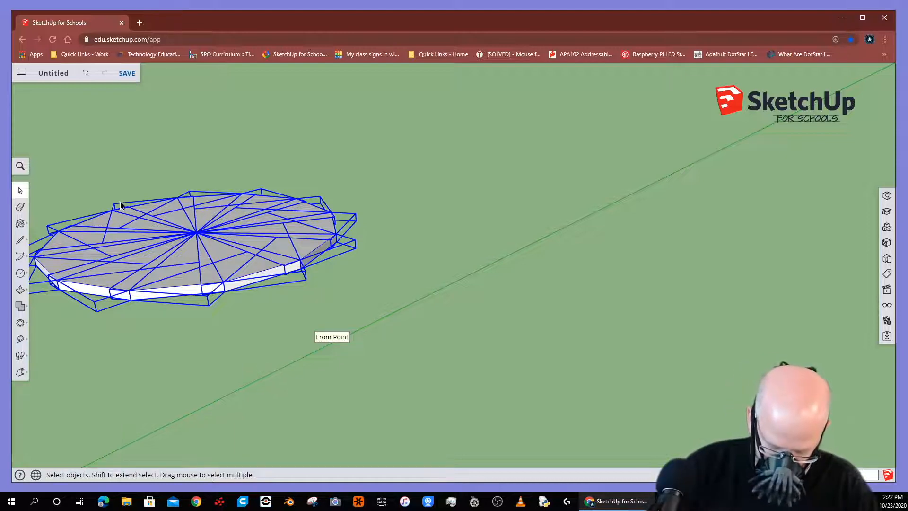
key("m")
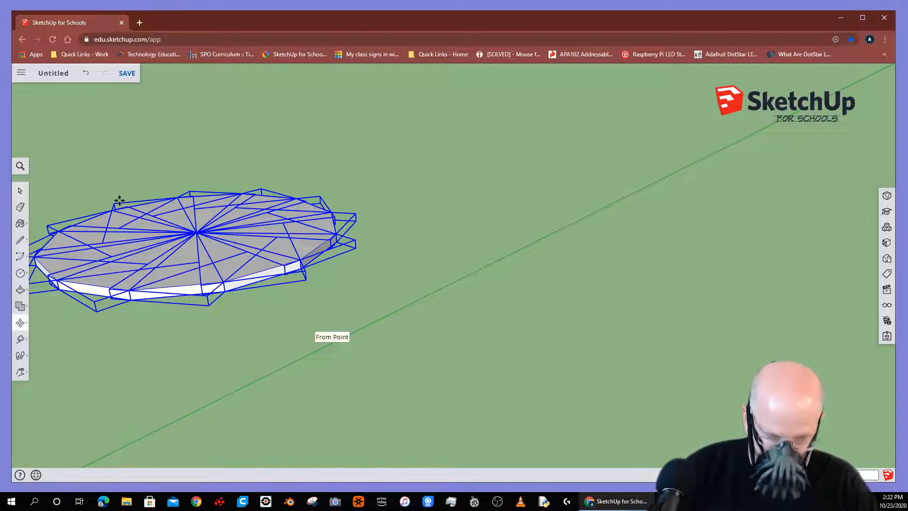
left_click(196, 232)
key("ctrl")
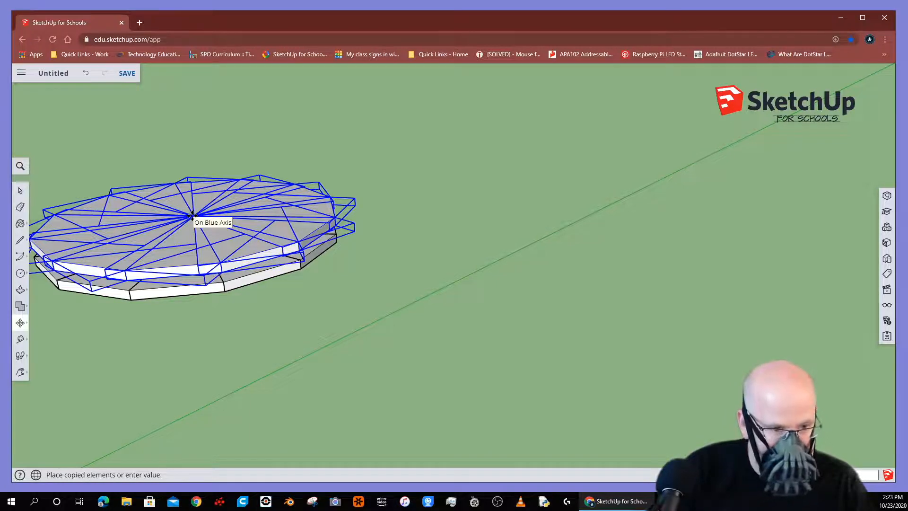
key("Return")
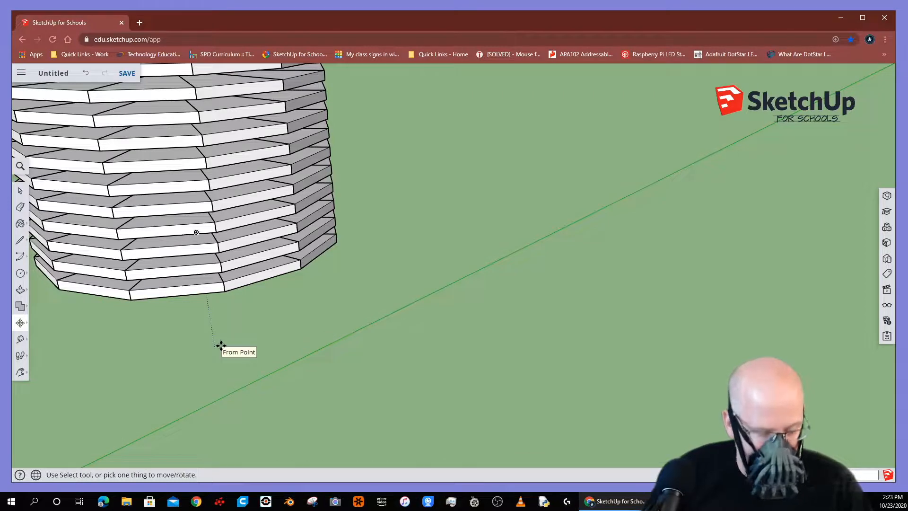
Step: Select one wedge on each of the six lowest discs, moving one wedge around per level to trace a rising spiral
key("h")
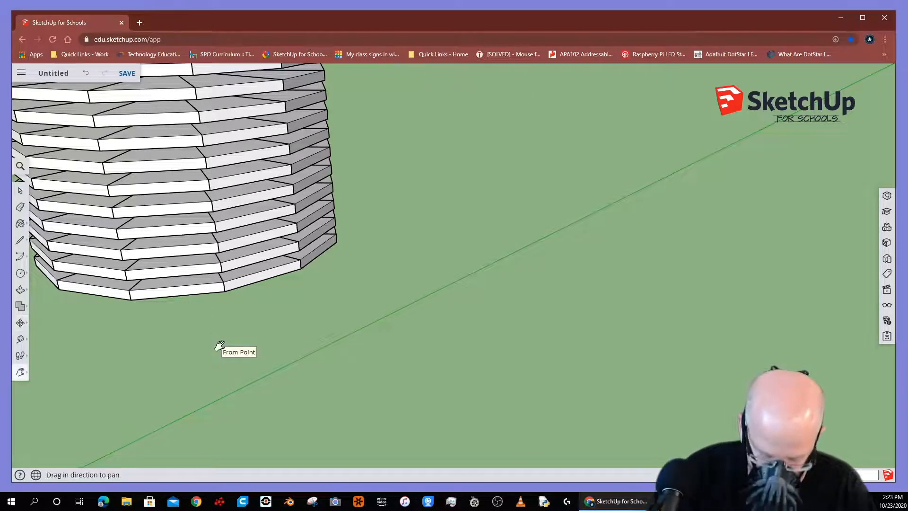
left_click_drag(274, 328, 393, 387)
key("o")
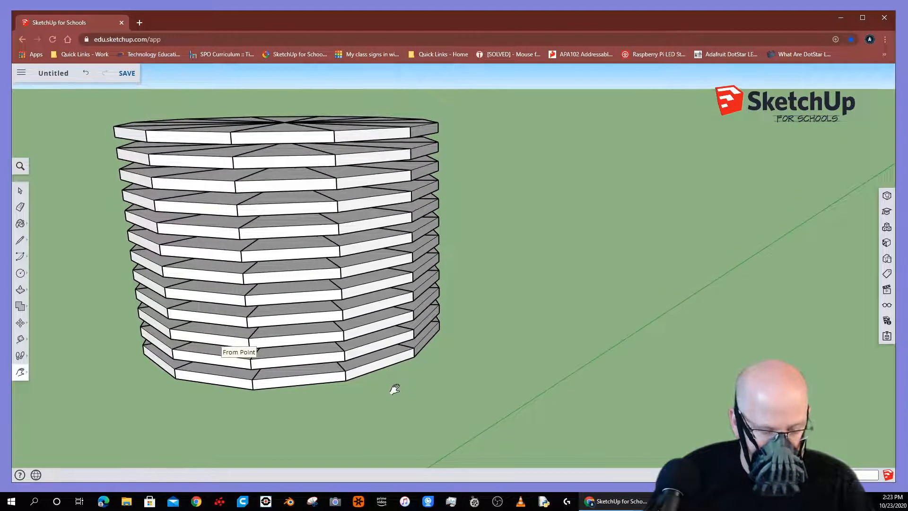
key("h")
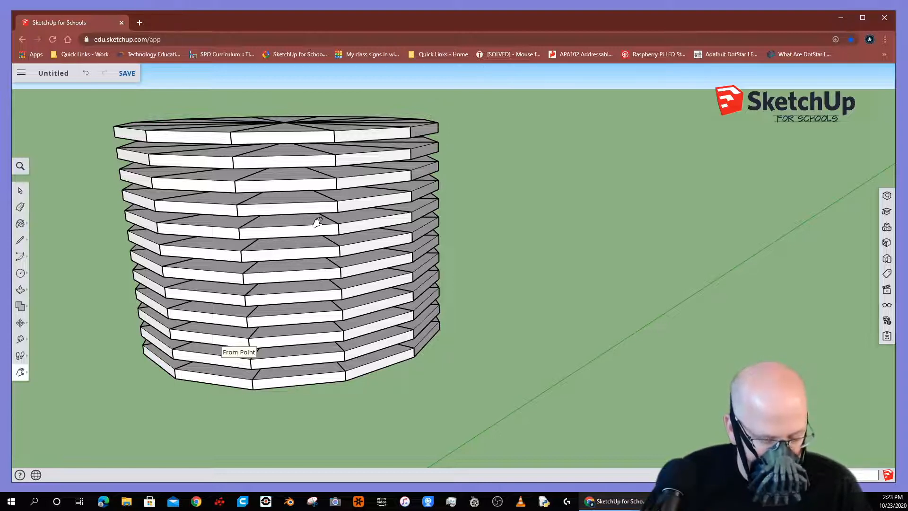
key("space")
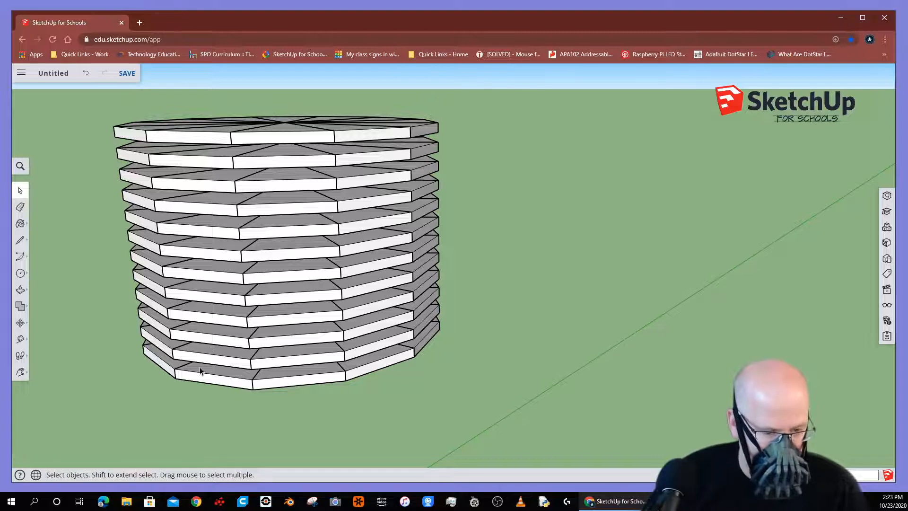
left_click(306, 382)
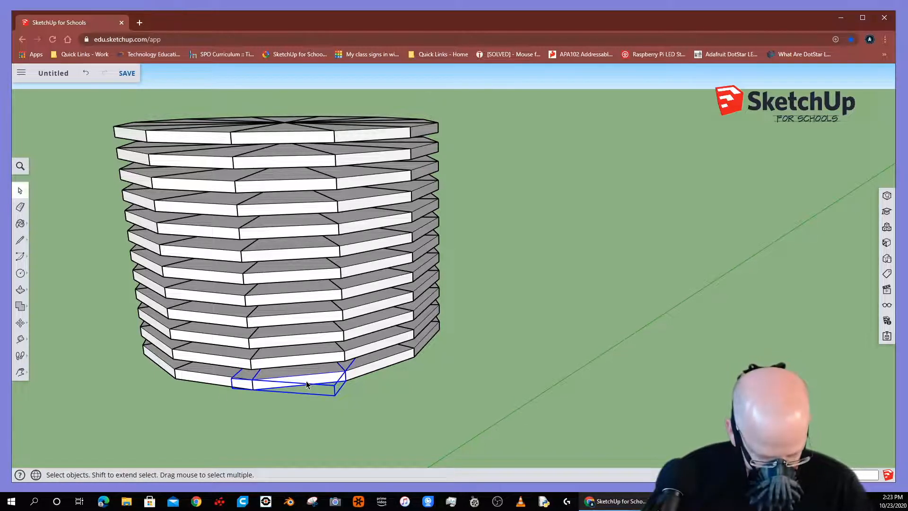
left_click(213, 361, "shift")
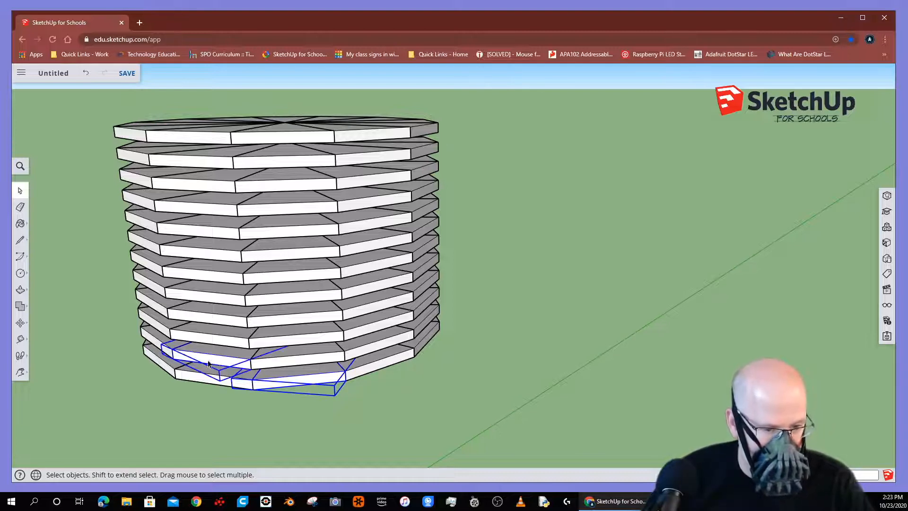
middle_click_drag(164, 384, 274, 356)
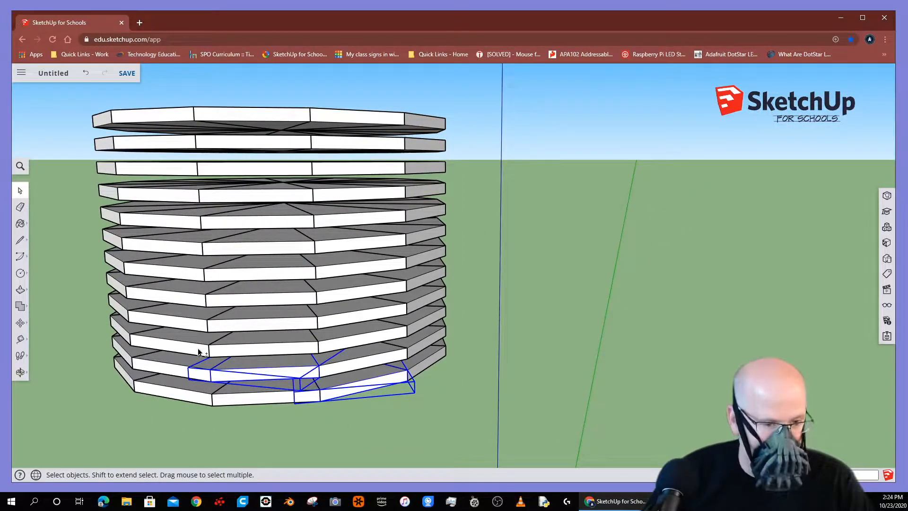
middle_click_drag(91, 364, 229, 352)
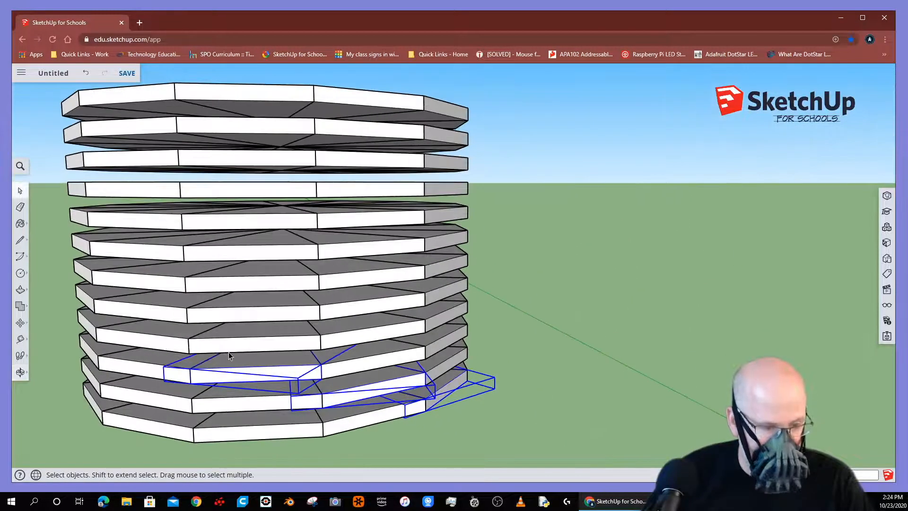
left_click(173, 349, "shift")
scroll(239, 342, "down", 1)
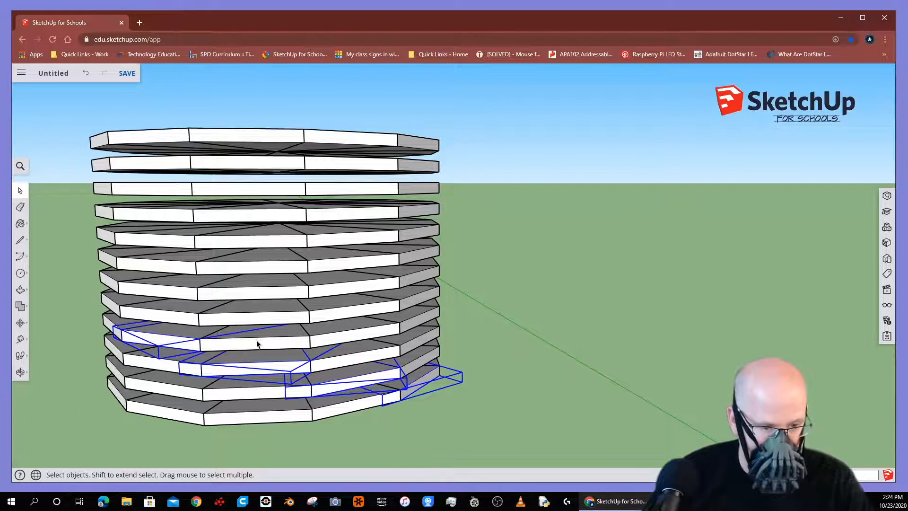
scroll(257, 344, "down", 1)
middle_click_drag(132, 410, 258, 390)
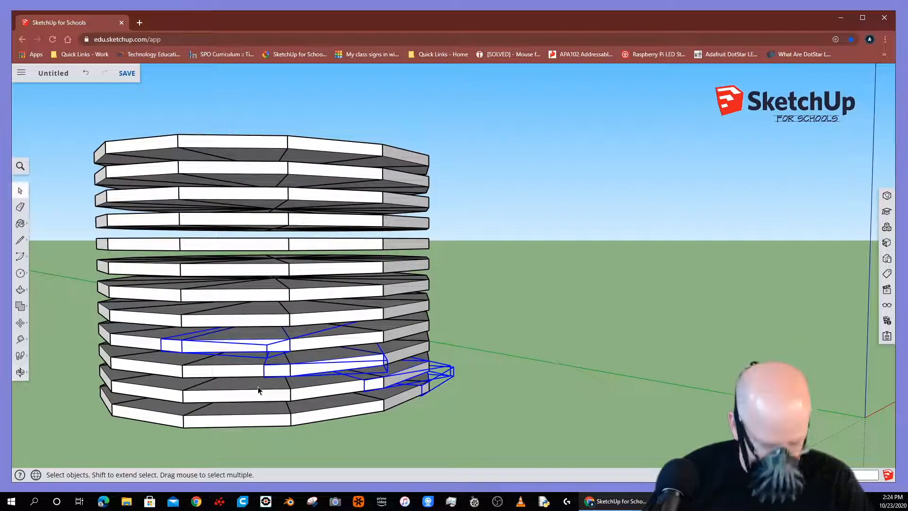
left_click(155, 322, "shift")
middle_click_drag(63, 415, 258, 400)
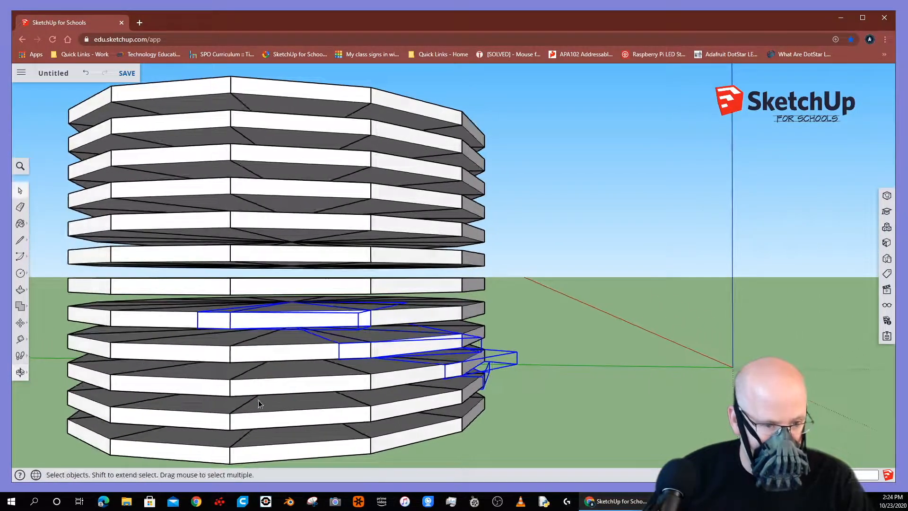
left_click(187, 293, "shift")
Step: Add one wedge from each of the six upper discs to the selection, continuing the rising spiral up to the top disc
scroll(222, 301, "down", 4)
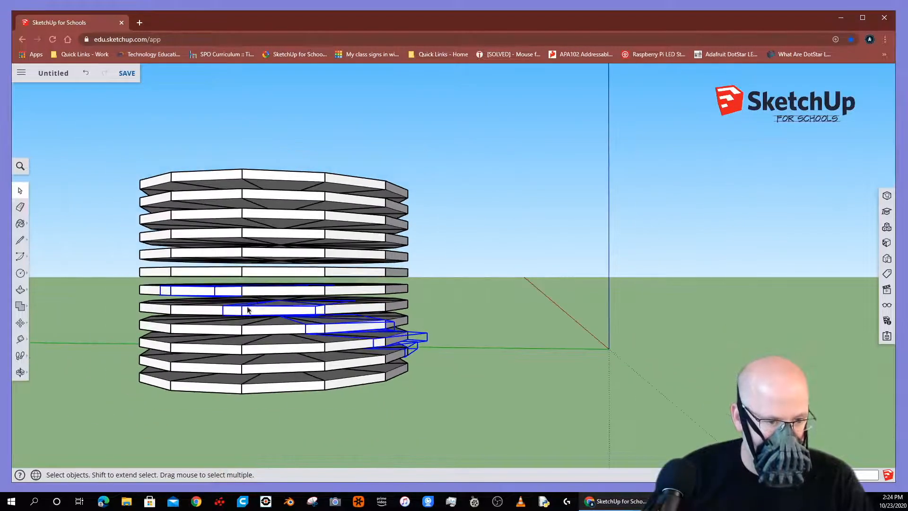
middle_click_drag(118, 405, 291, 407)
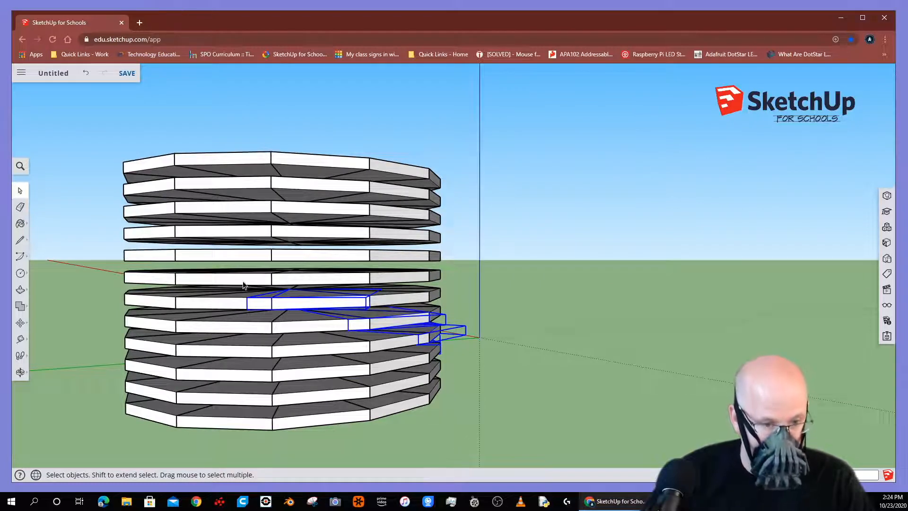
left_click(162, 277, "shift")
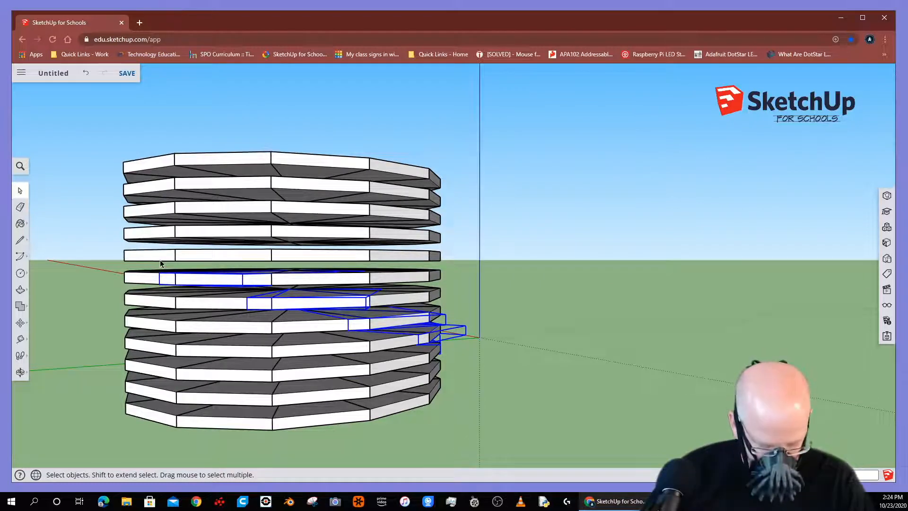
left_click(162, 258, "shift")
middle_click_drag(52, 368, 237, 359)
scroll(246, 358, "down", 2)
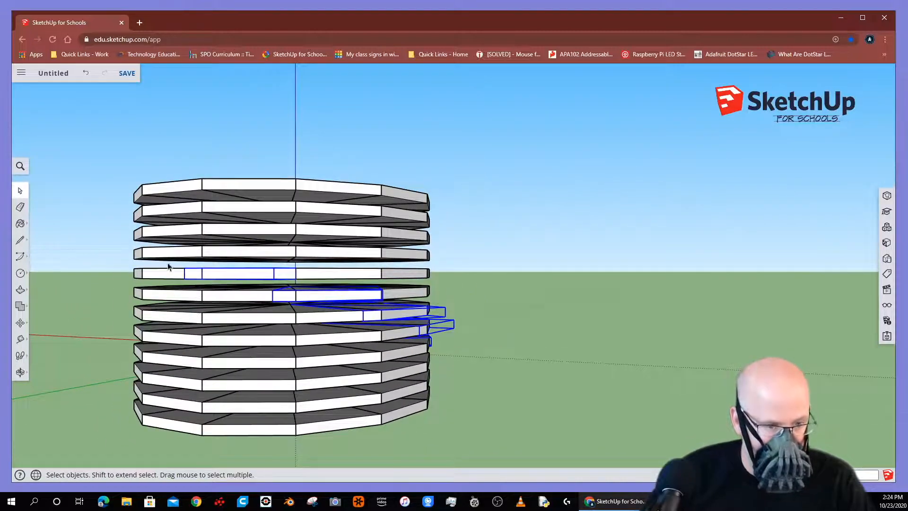
left_click(183, 255, "shift")
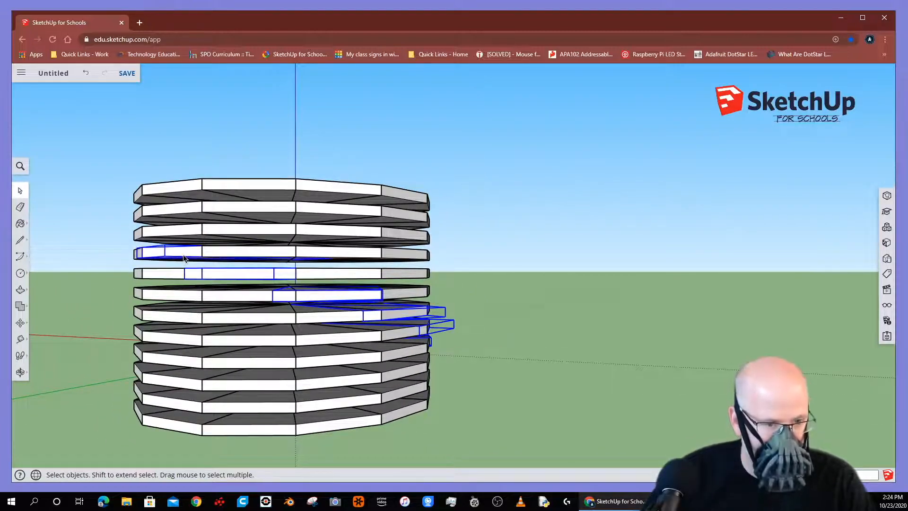
middle_click_drag(115, 312, 179, 286)
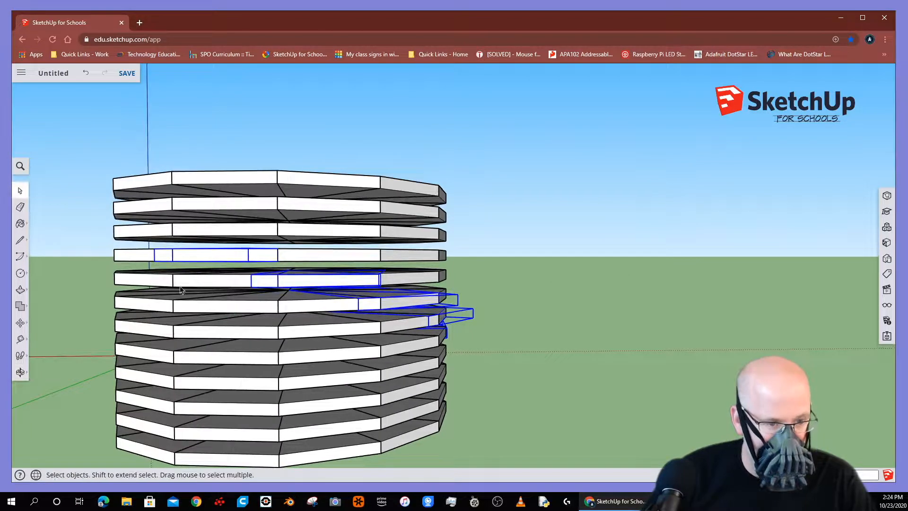
left_click(152, 237, "shift")
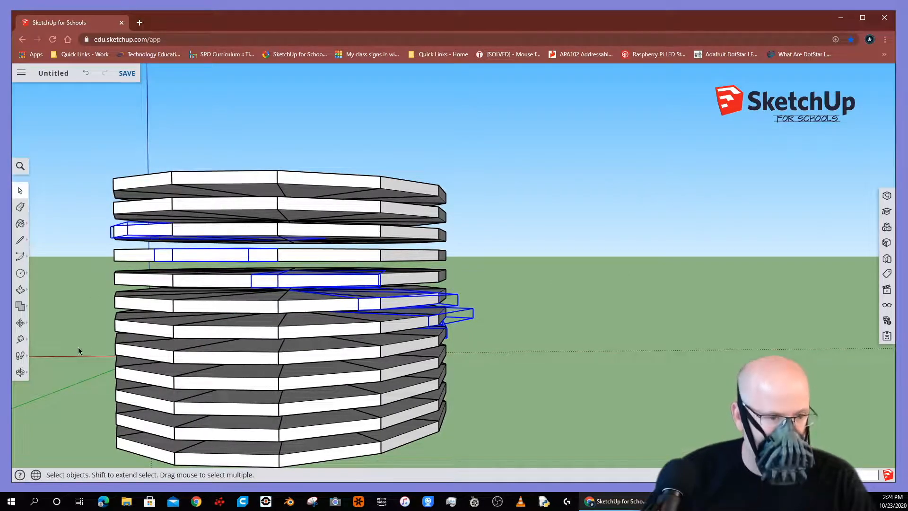
middle_click_drag(81, 350, 188, 348)
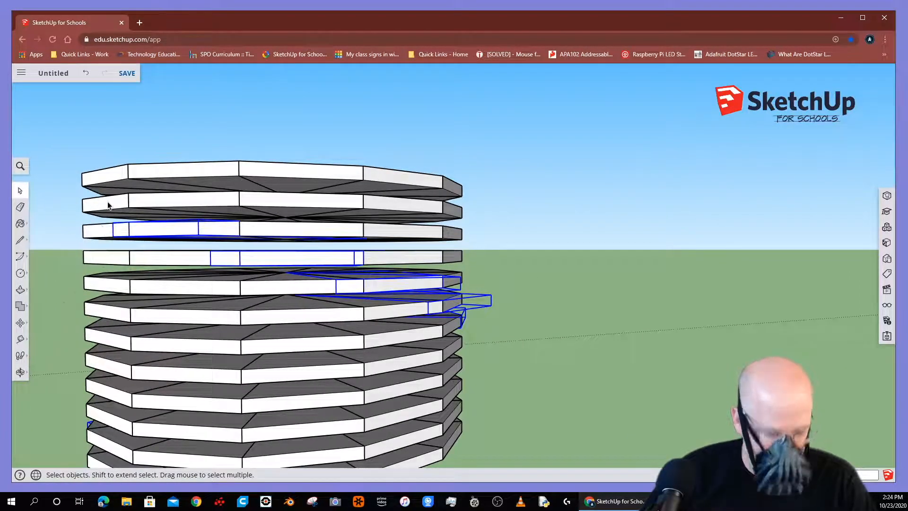
left_click(108, 205, "shift")
middle_click_drag(67, 301, 219, 306)
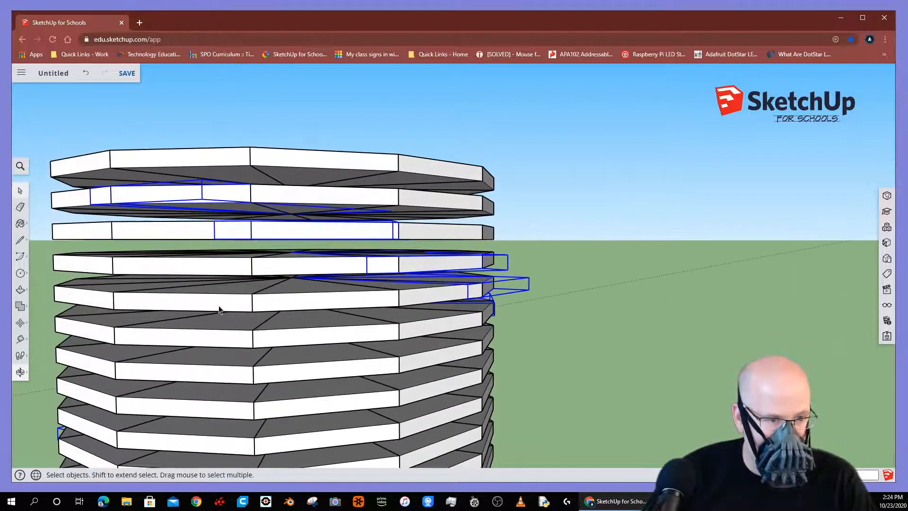
left_click(93, 167, "shift")
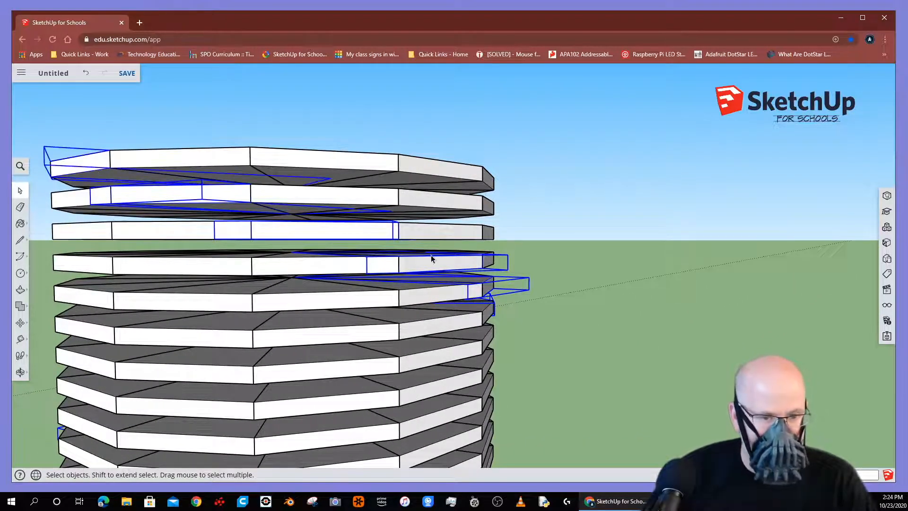
Step: Invert the selection across the whole stack and delete all other wedges, keeping only the twelve spiral wedges as stair treads
scroll(521, 257, "down", 3)
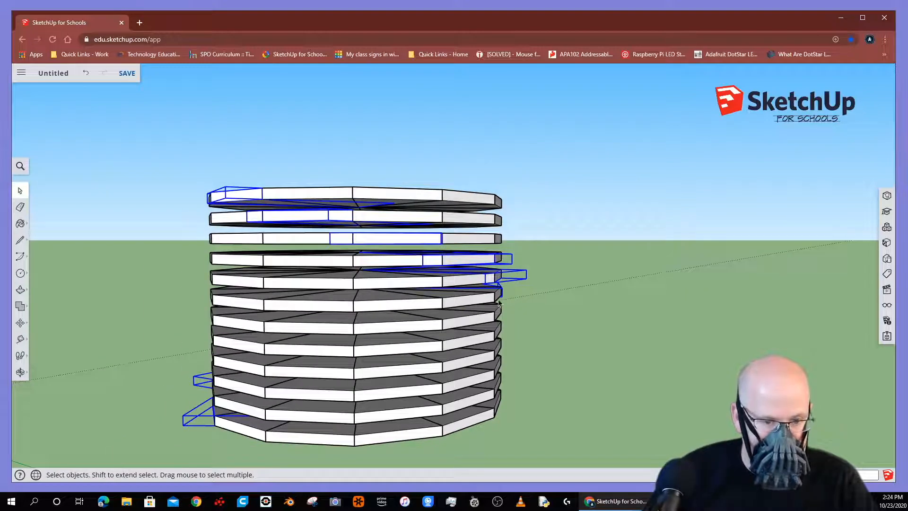
key("o")
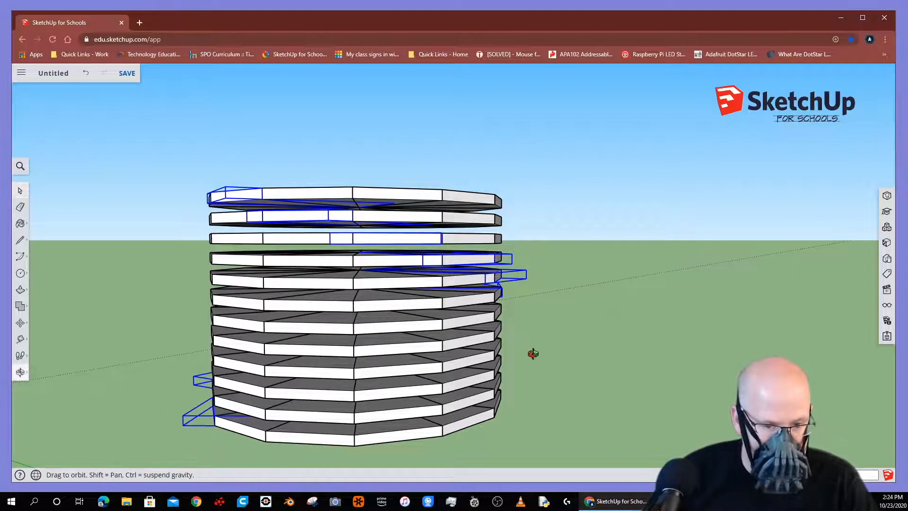
left_click_drag(533, 354, 409, 357)
key("space")
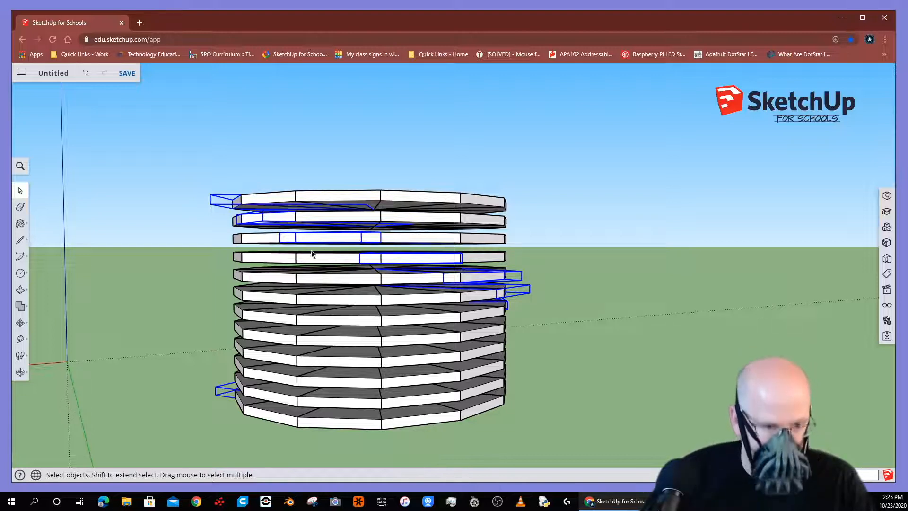
left_click_drag(173, 162, 549, 440)
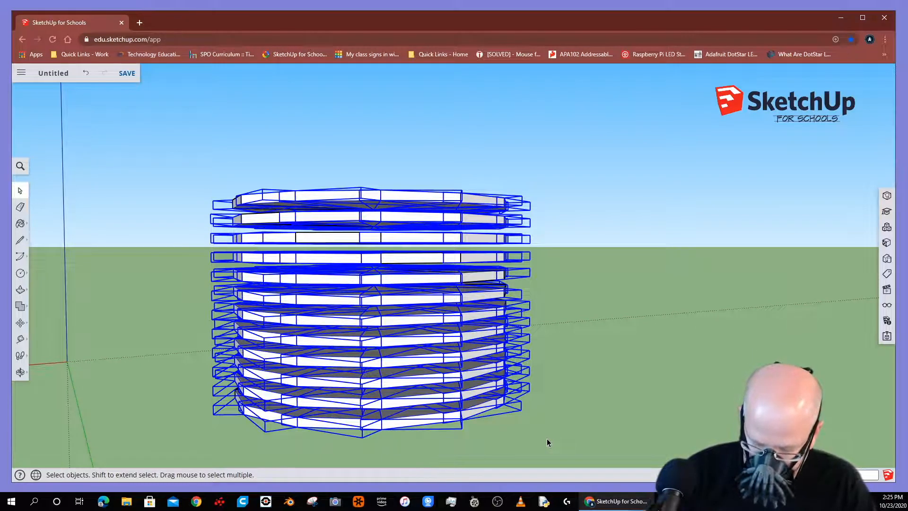
key("Delete")
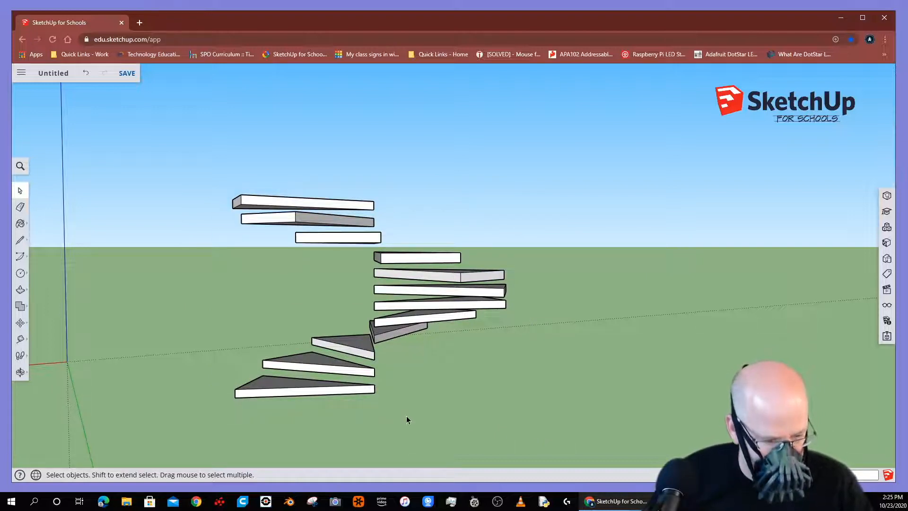
middle_click_drag(438, 405, 217, 379)
middle_click_drag(383, 392, 229, 396)
middle_click_drag(577, 367, 441, 391)
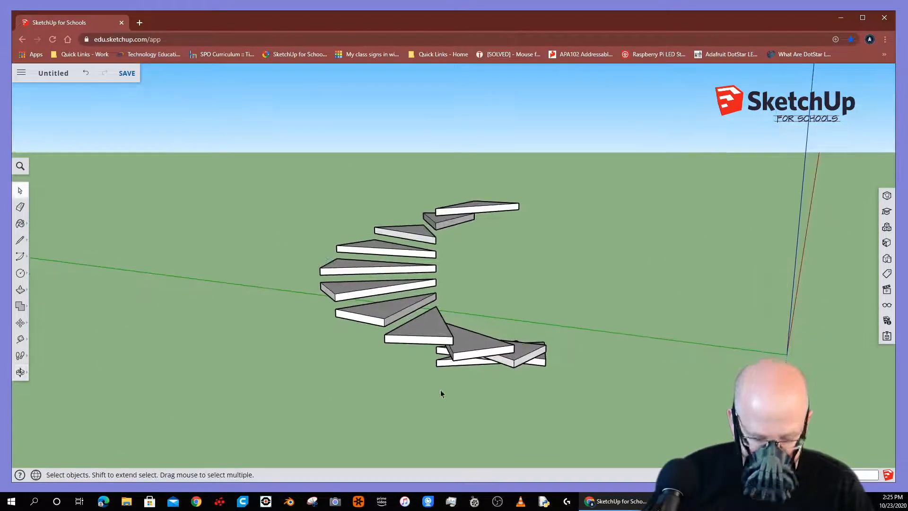
middle_click_drag(518, 390, 330, 383, "shift")
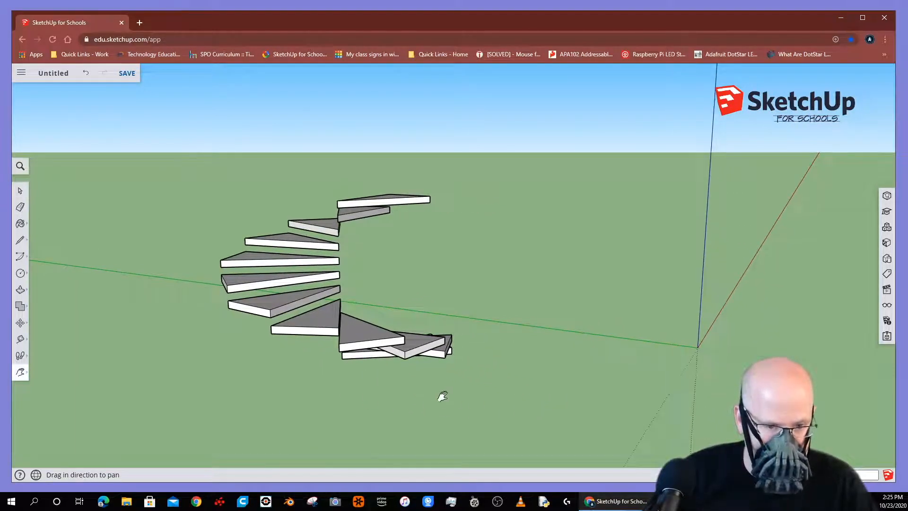
middle_click_drag(440, 395, 340, 383, "shift")
middle_click_drag(462, 373, 288, 387)
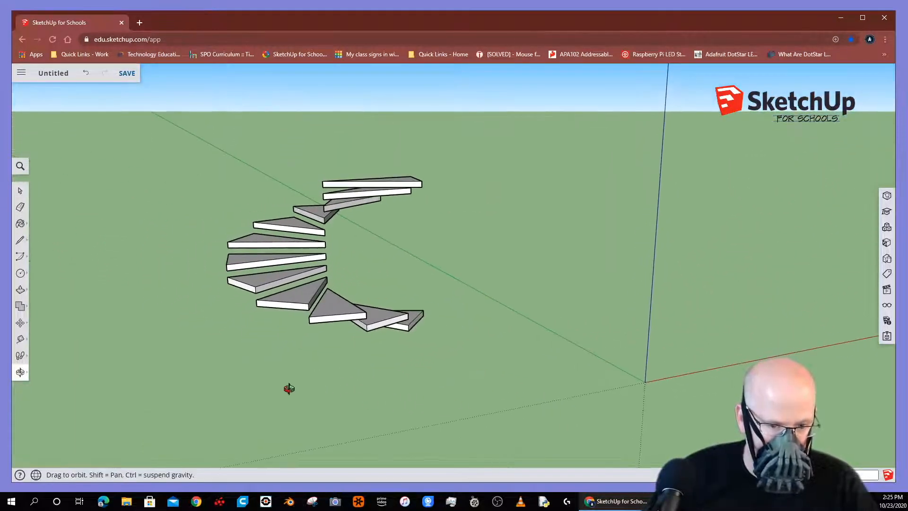
Step: Open the lowest tread component for editing and draw a small circle on its top face near the wide outer end
middle_click_drag(399, 369, 237, 357)
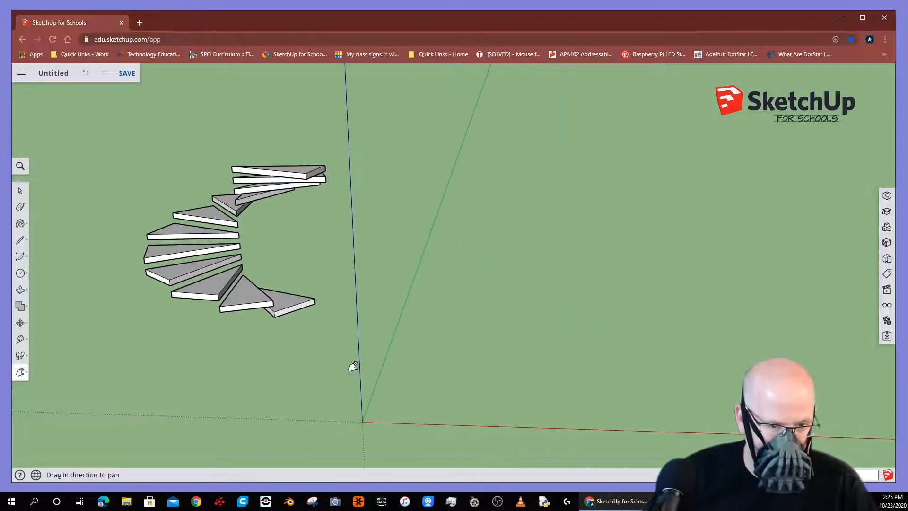
scroll(351, 367, "up", 2)
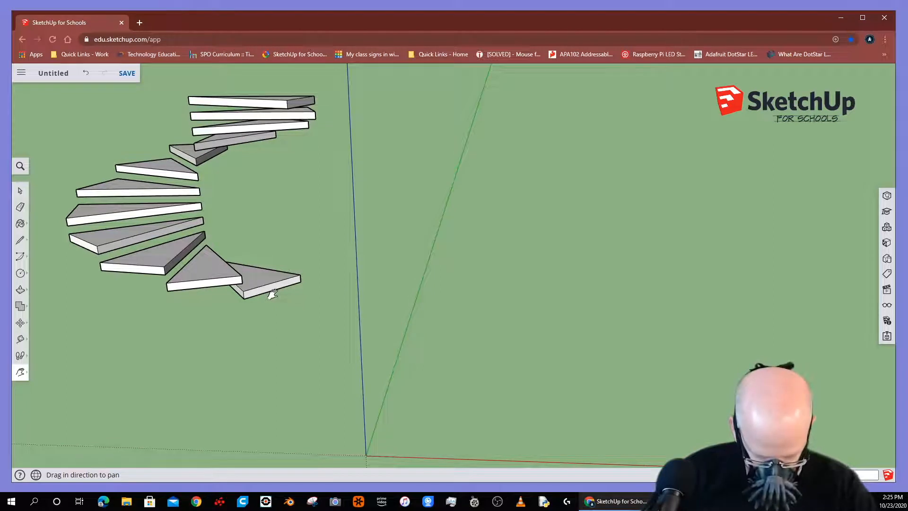
key("space")
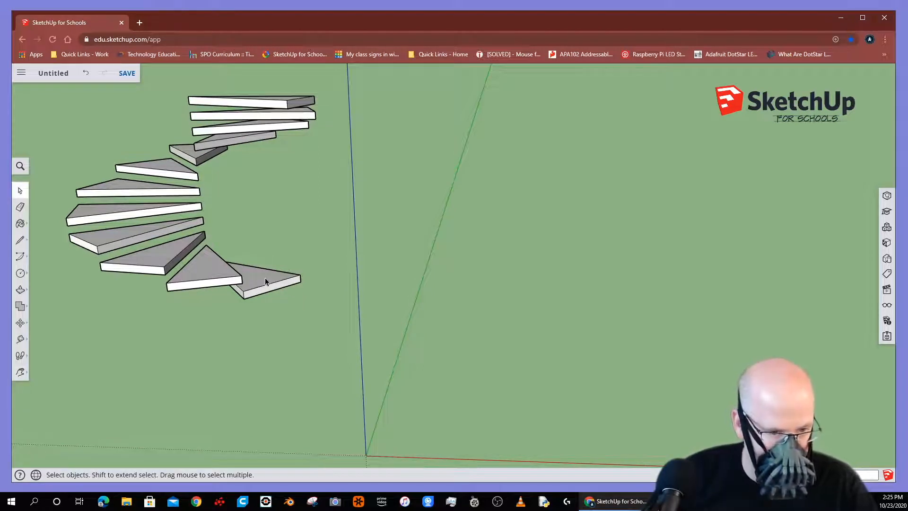
double_click(270, 282)
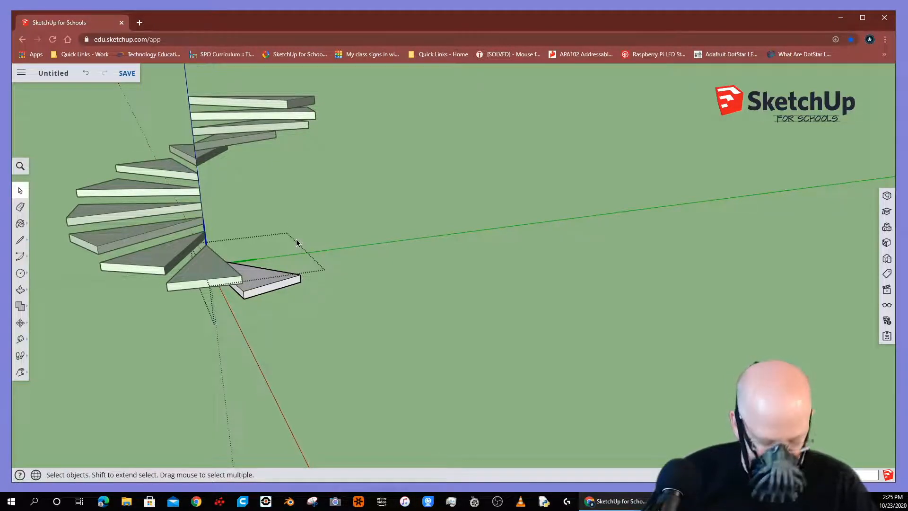
key("c")
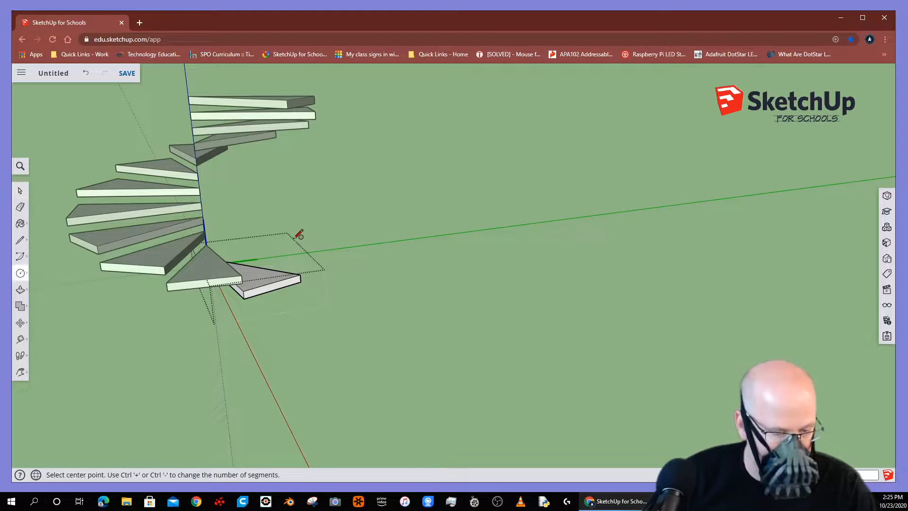
left_click(283, 275)
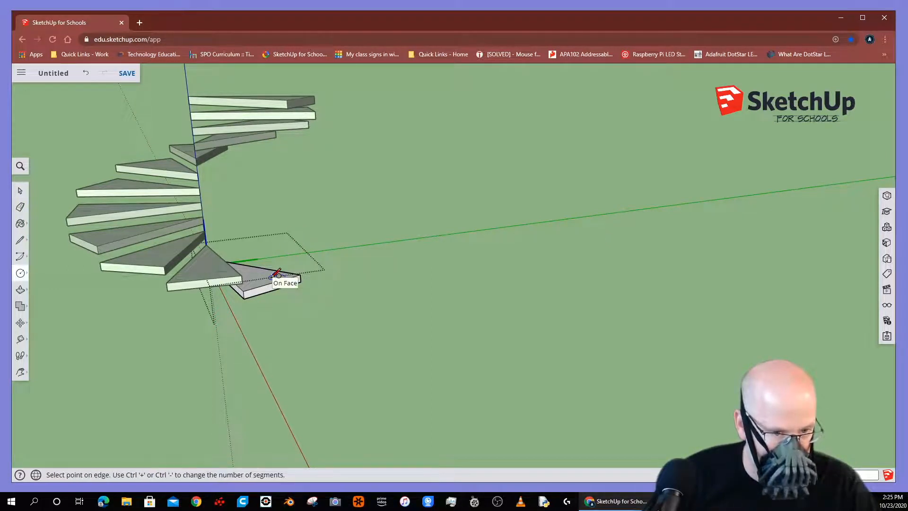
left_click(279, 276)
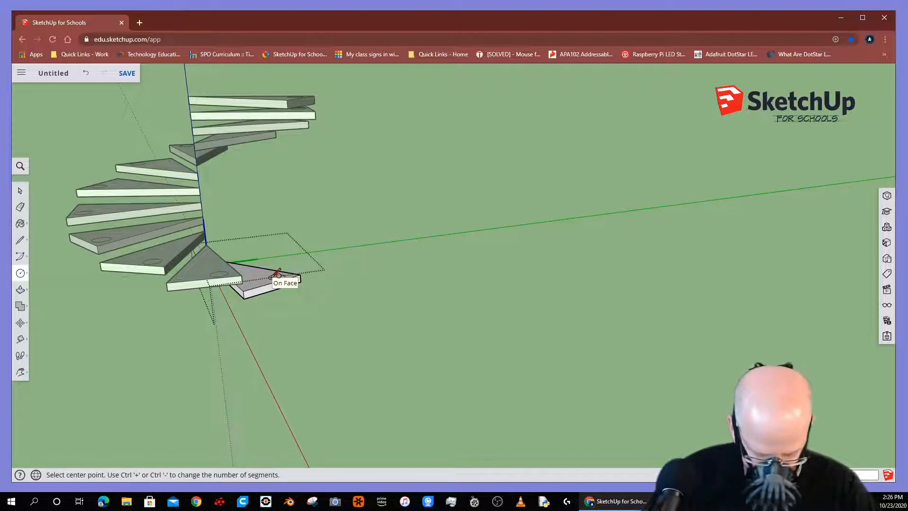
Step: Push/Pull the circle on the tread's top face upward into a short cylindrical post
key("p")
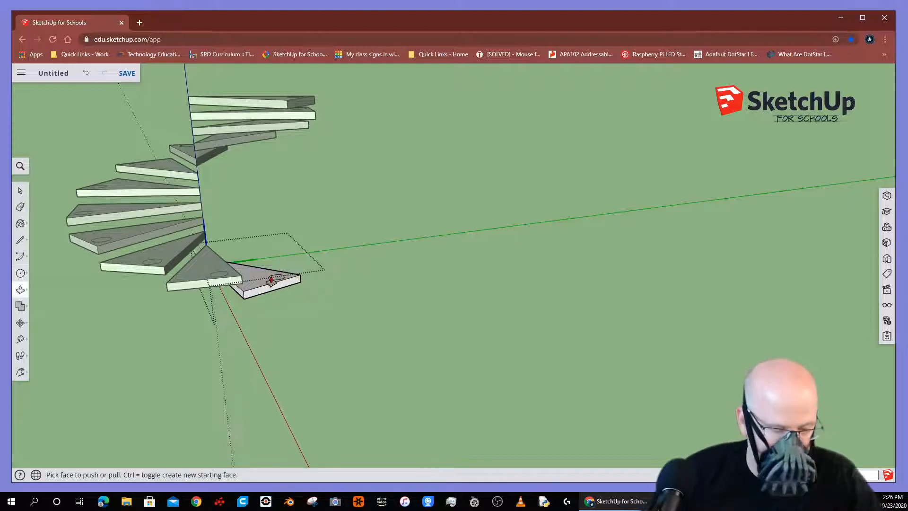
left_click_drag(277, 280, 279, 258)
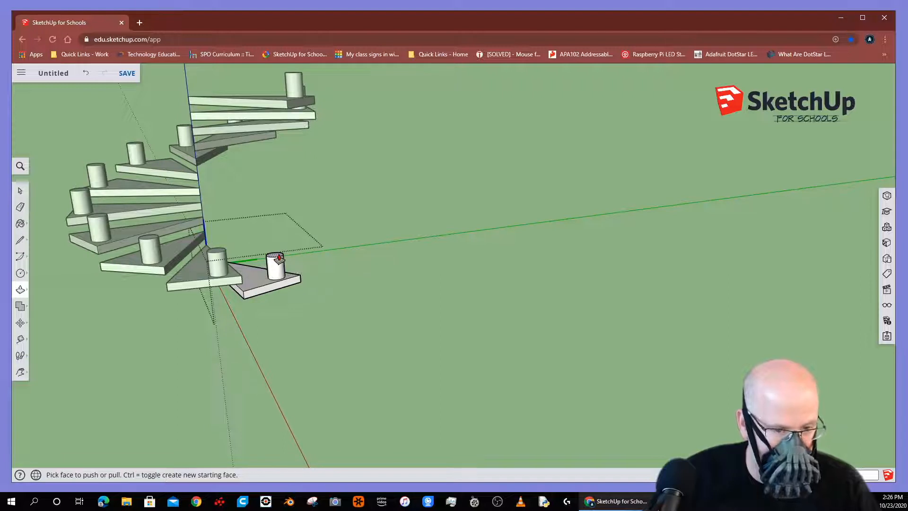
key("h")
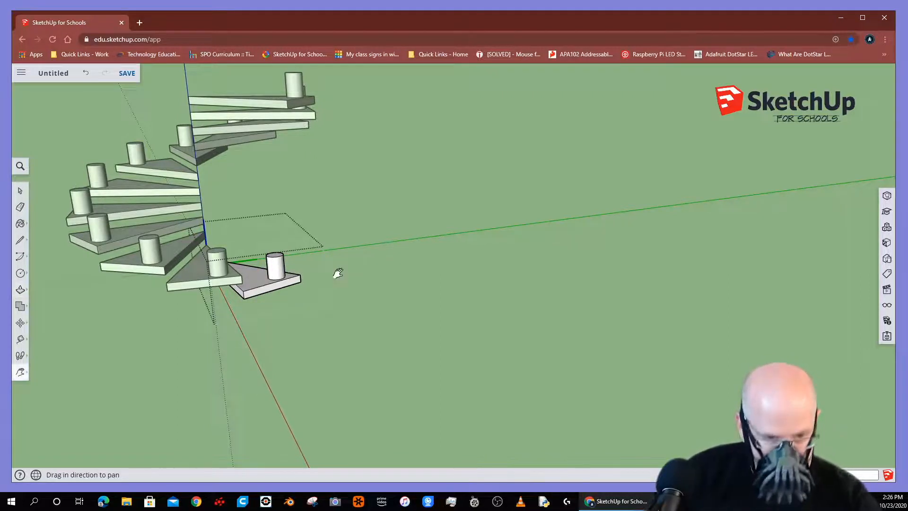
left_click_drag(345, 265, 394, 329)
middle_click_drag(394, 329, 580, 313)
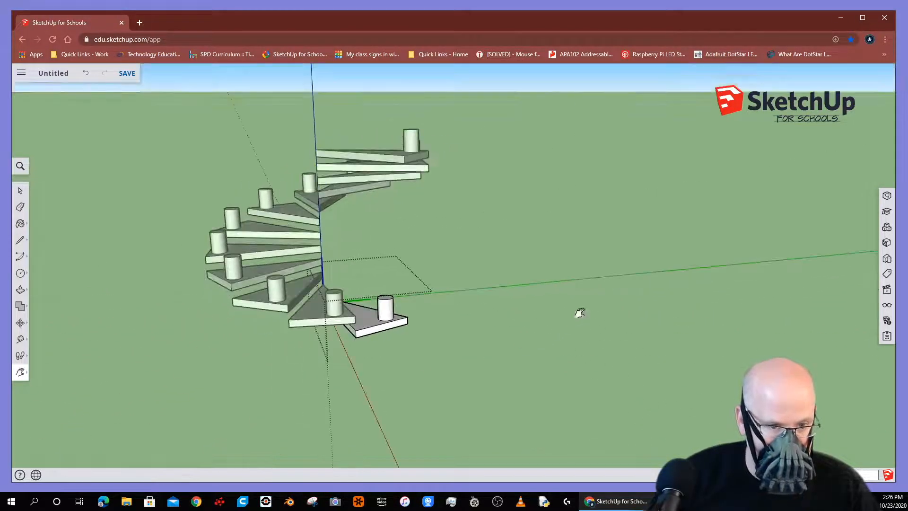
middle_click_drag(259, 337, 644, 309)
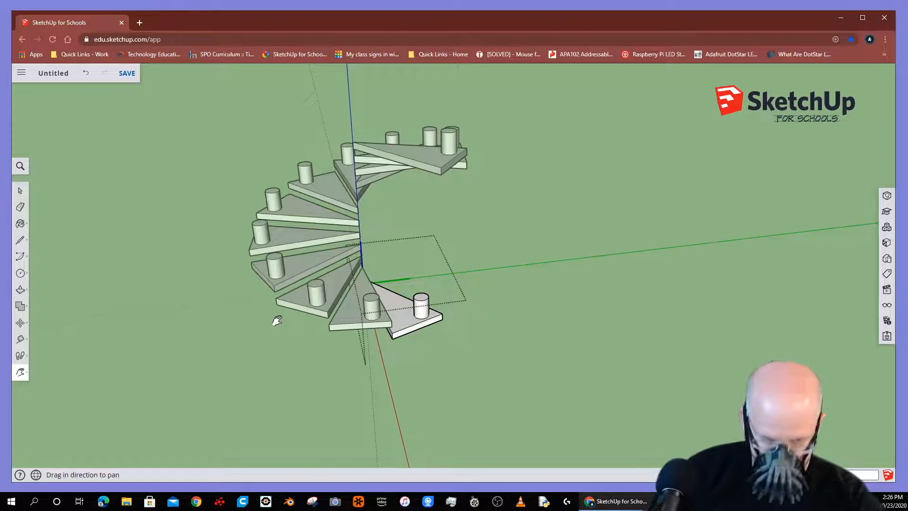
left_click_drag(269, 349, 142, 351)
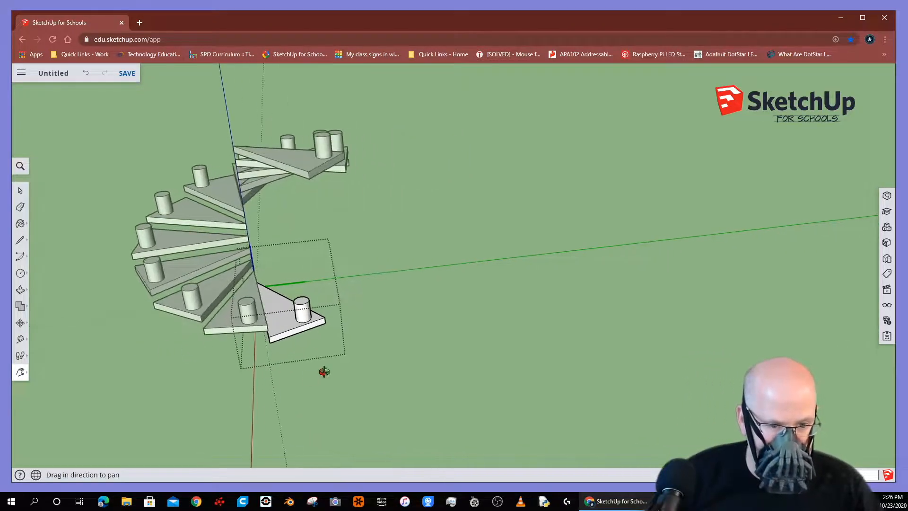
middle_click_drag(324, 372, 165, 369)
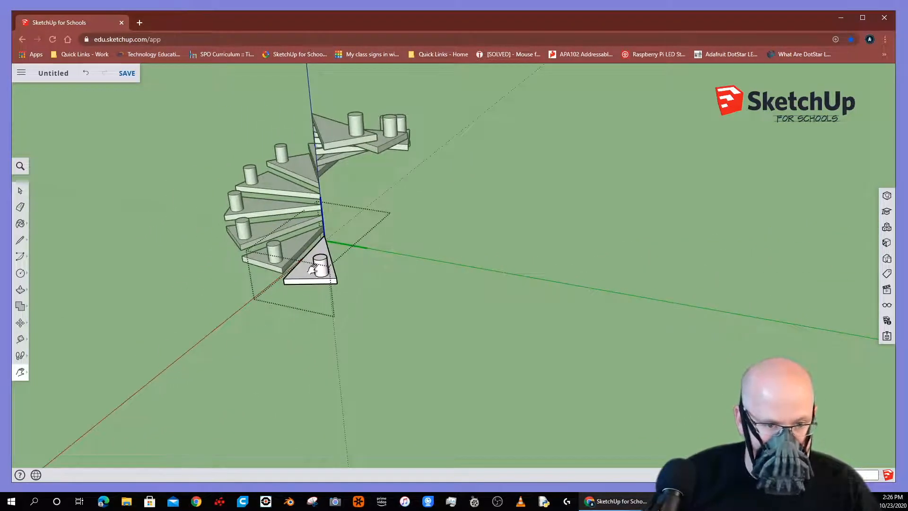